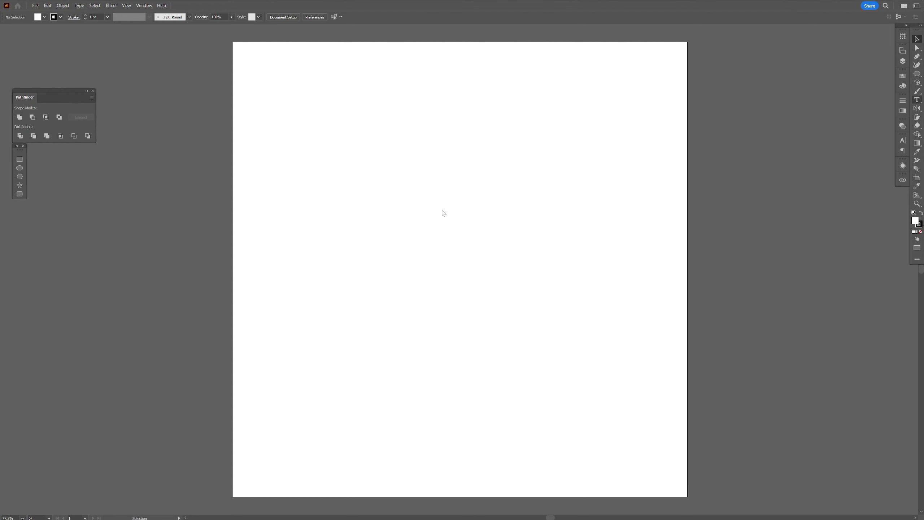
Step: Create a capital V as text in Inter V Bold and enlarge it to a large letter near the artboard's centre
{"action": "key", "text": "t"}
{"action": "left_click", "coordinate": [449, 224]}
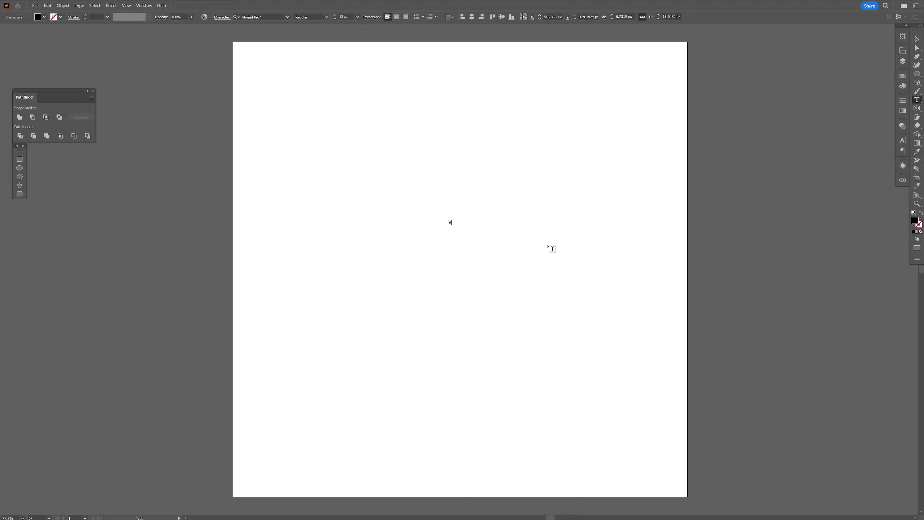
{"action": "type", "text": "V"}
{"action": "key", "text": "Escape"}
{"action": "left_click_drag", "start_coordinate": [451, 226], "coordinate": [608, 304]}
Step: Convert the V to outlines and give it a white fill with a black stroke
{"action": "right_click", "coordinate": [417, 216]}
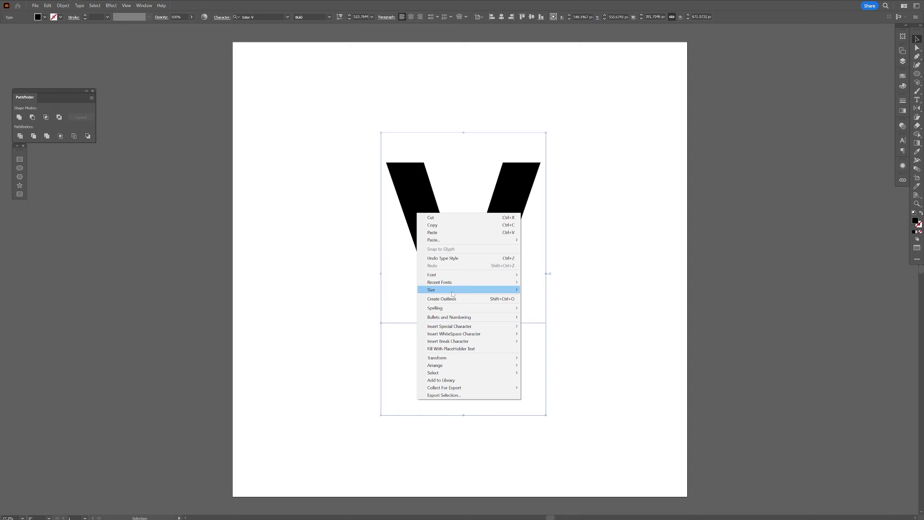
{"action": "left_click", "coordinate": [480, 299]}
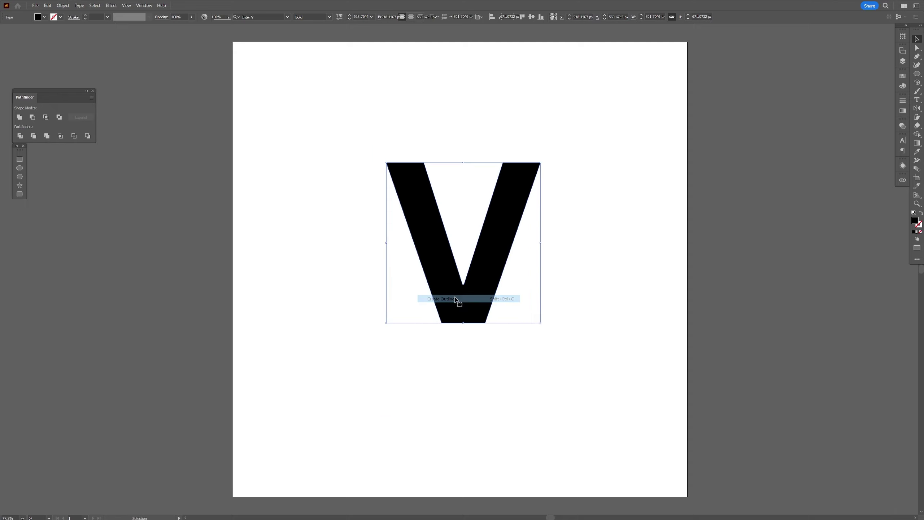
{"action": "left_click", "coordinate": [921, 215]}
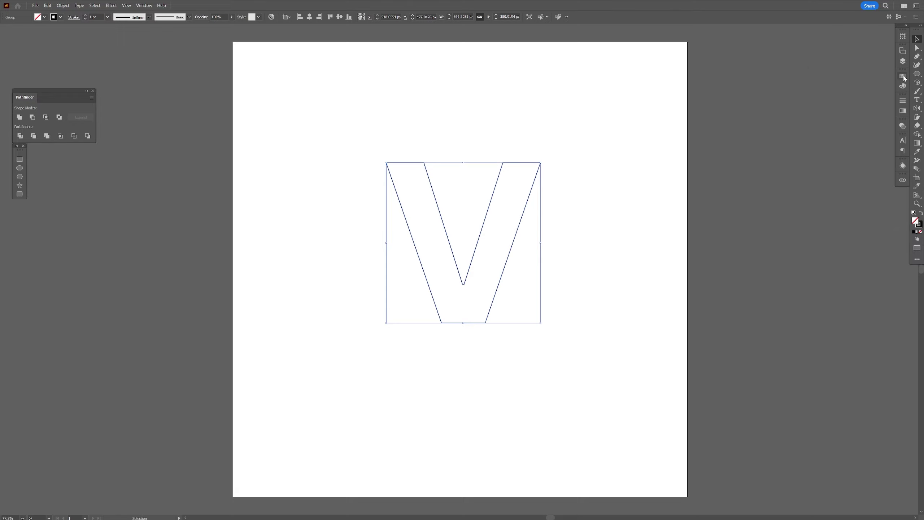
{"action": "left_click", "coordinate": [905, 77]}
{"action": "left_click", "coordinate": [824, 94]}
Step: Set the V's stroke to 6 pt with round caps and round corner joins
{"action": "left_click", "coordinate": [903, 101]}
{"action": "double_click", "coordinate": [845, 108]}
{"action": "type", "text": "6"}
{"action": "key", "text": "Return"}
{"action": "left_click", "coordinate": [848, 118]}
{"action": "left_click", "coordinate": [848, 128]}
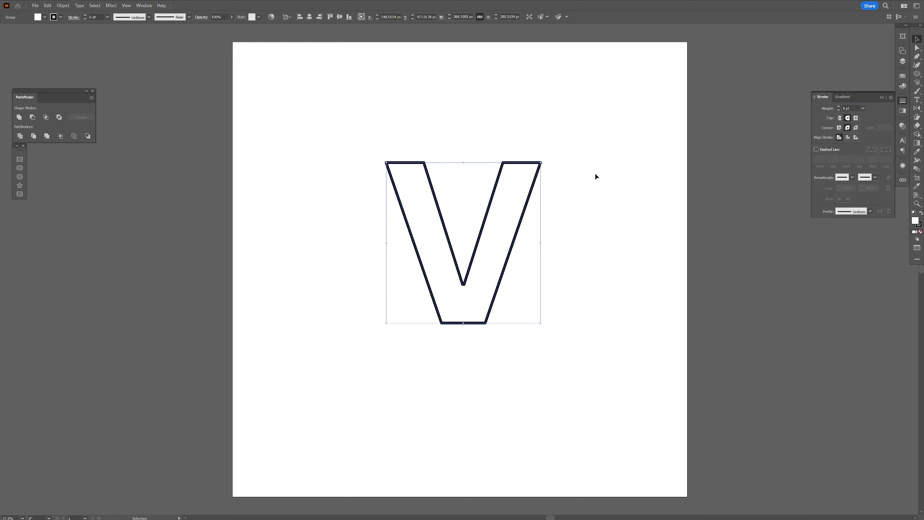
Step: Reduce the V's stroke weight to 4 pt
{"action": "key", "text": "ctrl+1"}
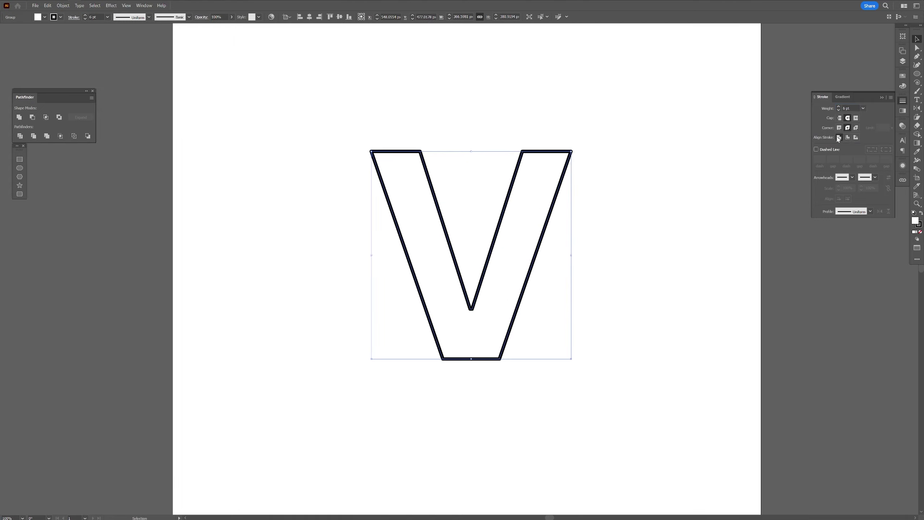
{"action": "double_click", "coordinate": [853, 108]}
{"action": "type", "text": "4"}
{"action": "key", "text": "Return"}
{"action": "left_click", "coordinate": [903, 101]}
Step: Duplicate the outlined V so the two letters are offset diagonally, and send the lower-right one to the back
{"action": "mouse_move", "coordinate": [524, 224]}
{"action": "left_mouse_down"}
{"action": "mouse_move", "coordinate": [469, 192]}
{"action": "mouse_move", "coordinate": [533, 221]}
{"action": "mouse_move", "coordinate": [514, 215]}
{"action": "mouse_move", "coordinate": [506, 223]}
{"action": "left_mouse_up"}
{"action": "right_click", "coordinate": [506, 224]}
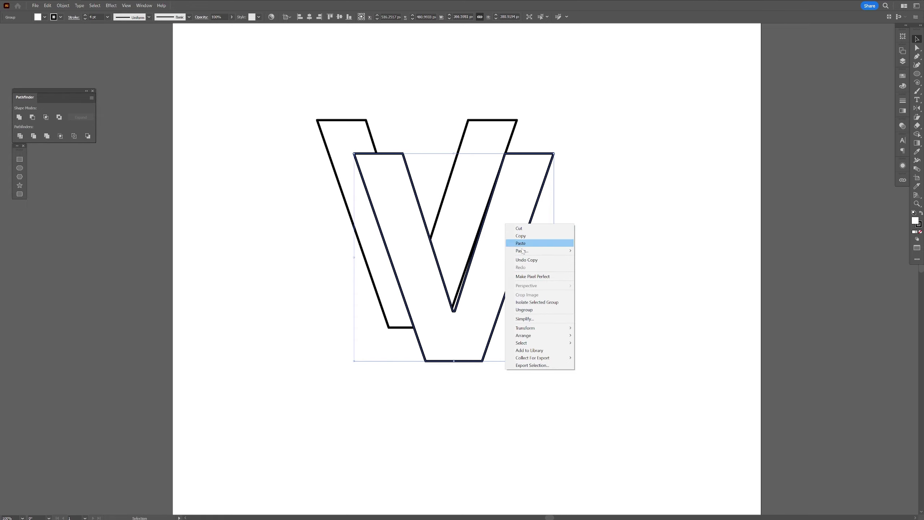
{"action": "mouse_move", "coordinate": [536, 335]}
{"action": "left_click", "coordinate": [603, 357]}
{"action": "left_click", "coordinate": [641, 206]}
Step: Draw a closed four-cornered Pen path joining the right outer edges of the front and rear V as a side face
{"action": "key", "text": "ctrl+equal"}
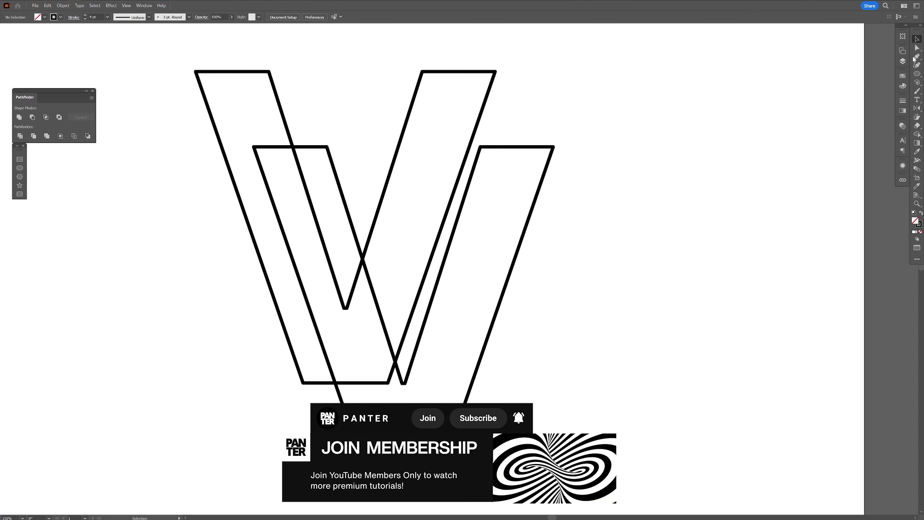
{"action": "key", "text": "p"}
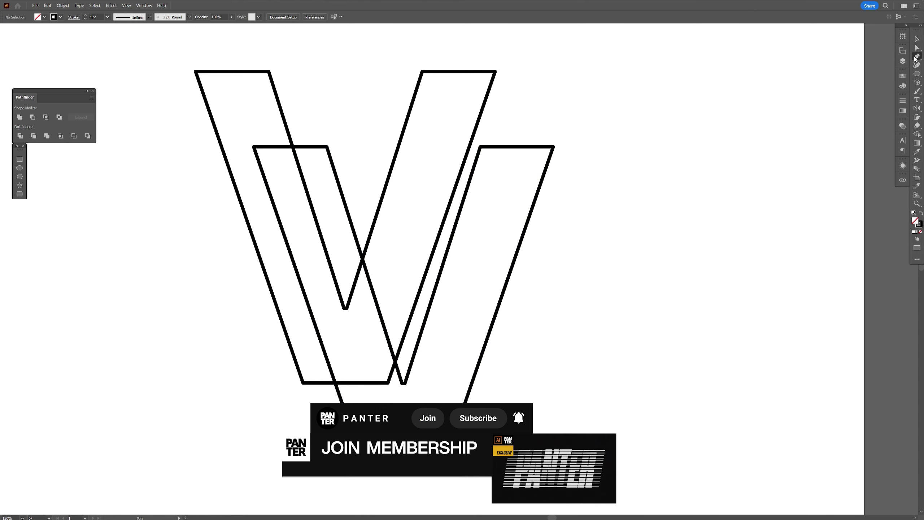
{"action": "left_click", "coordinate": [496, 73]}
{"action": "left_click", "coordinate": [553, 147]}
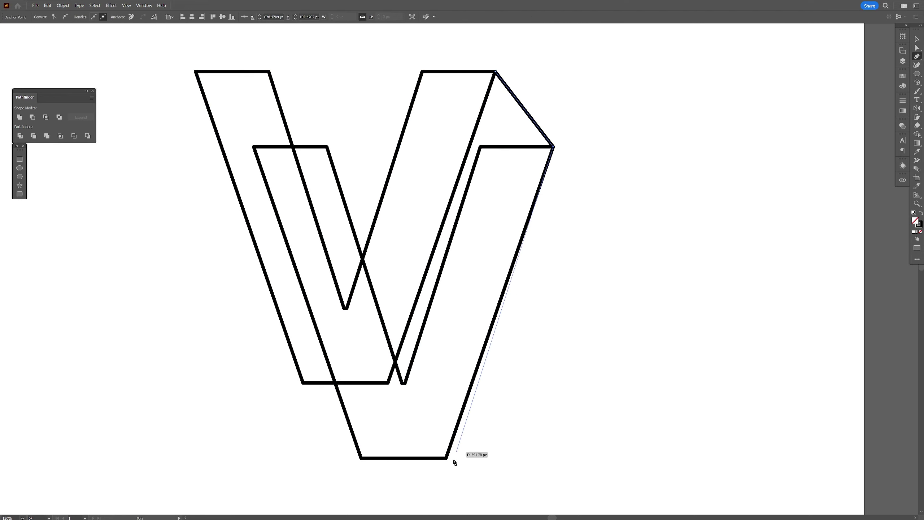
{"action": "left_click", "coordinate": [446, 458]}
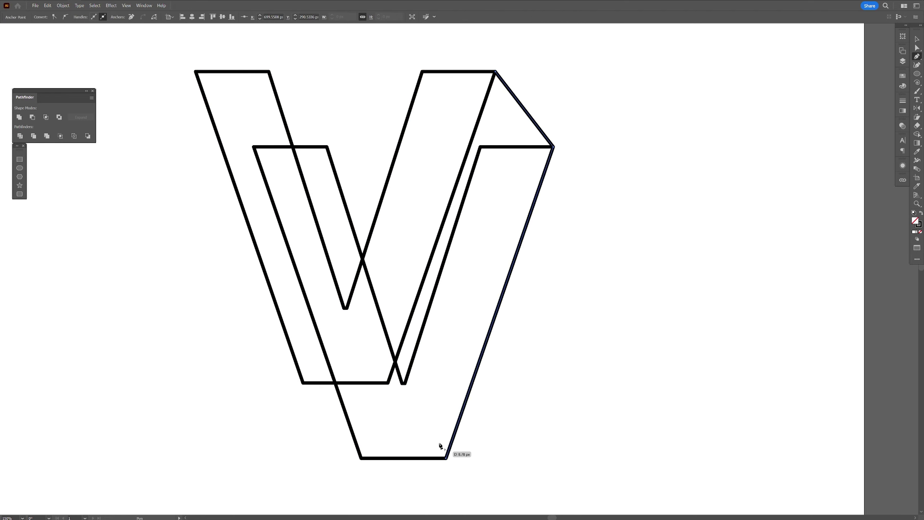
{"action": "left_click", "coordinate": [388, 383]}
{"action": "left_click", "coordinate": [496, 73]}
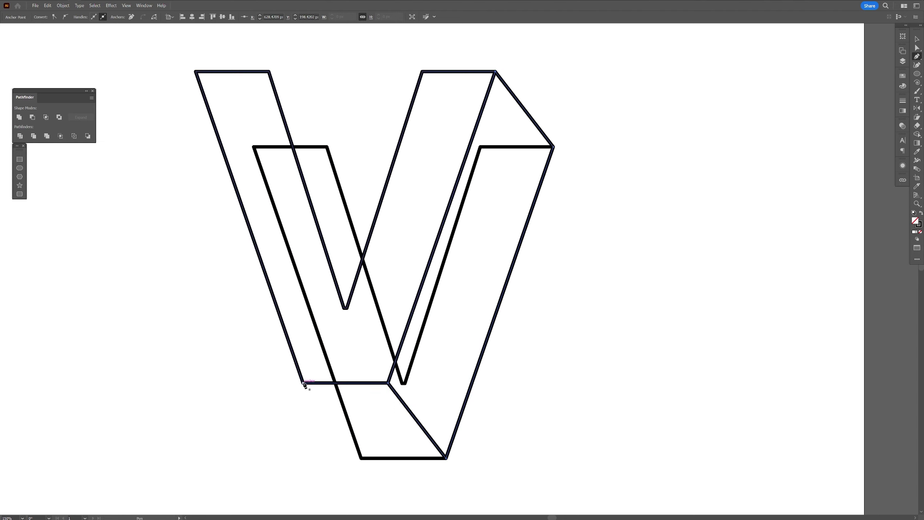
Step: Draw a closed Pen path connecting the bottom edges of the front and rear V as the underside face
{"action": "left_click", "coordinate": [303, 383]}
{"action": "left_click", "coordinate": [360, 458]}
{"action": "left_click", "coordinate": [446, 459]}
{"action": "left_click", "coordinate": [388, 383]}
{"action": "left_click", "coordinate": [303, 383]}
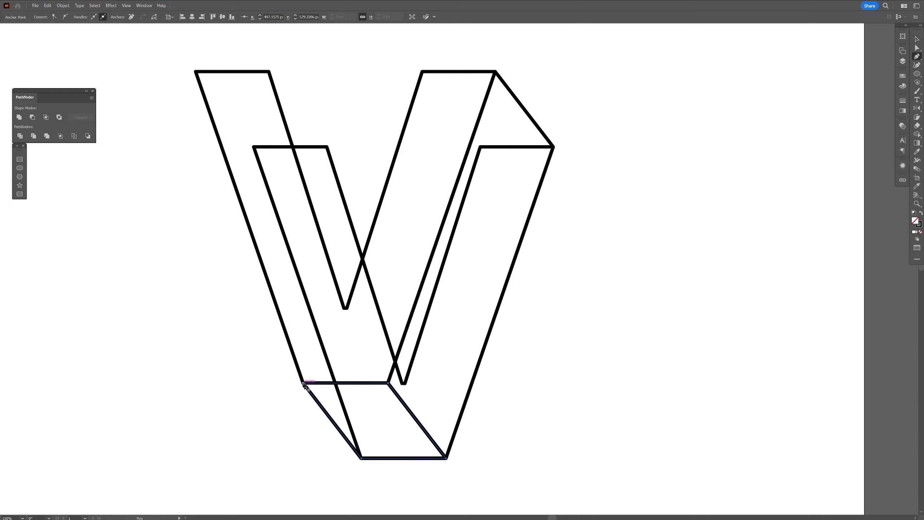
Step: Draw a closed Pen path joining the inner edges of the left arms of both Vs as the inner face
{"action": "left_click", "coordinate": [270, 71]}
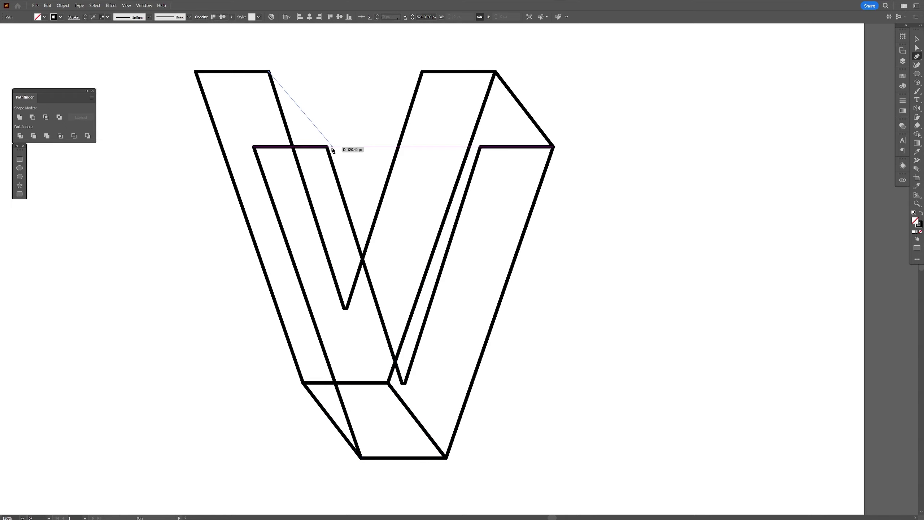
{"action": "left_click", "coordinate": [327, 147]}
{"action": "left_click", "coordinate": [345, 309]}
{"action": "left_click", "coordinate": [403, 384]}
{"action": "left_click", "coordinate": [270, 72]}
Step: Delete the rear copy of the V, keeping the front letter and the drawn side faces
{"action": "key", "text": "v"}
{"action": "left_click_drag", "start_coordinate": [487, 259], "coordinate": [666, 243]}
{"action": "key", "text": "Delete"}
Step: Fill the front V with bright yellow and bring it to the front
{"action": "left_click", "coordinate": [415, 117]}
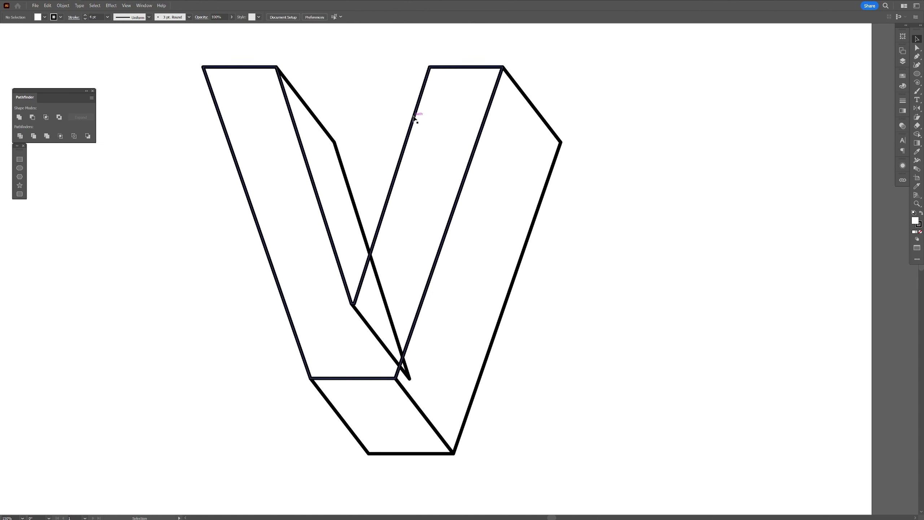
{"action": "left_click", "coordinate": [903, 75]}
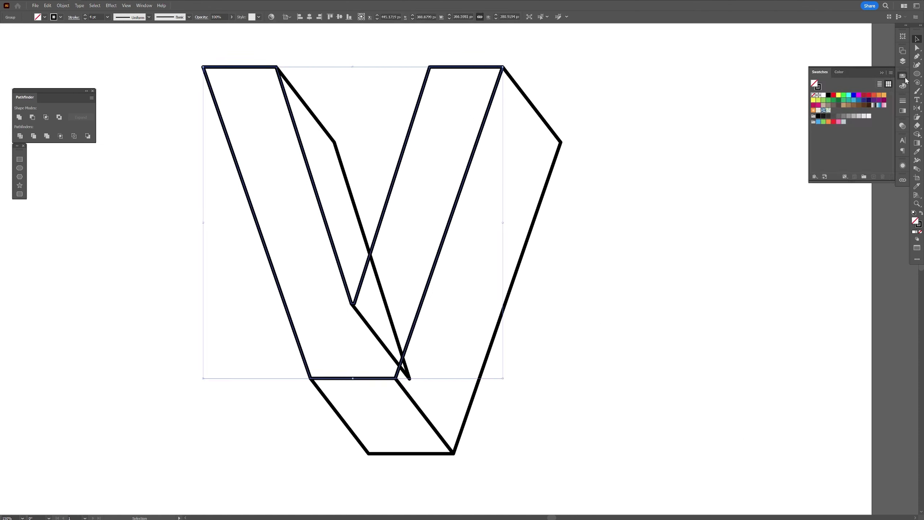
{"action": "left_click", "coordinate": [839, 95]}
{"action": "right_click", "coordinate": [433, 186]}
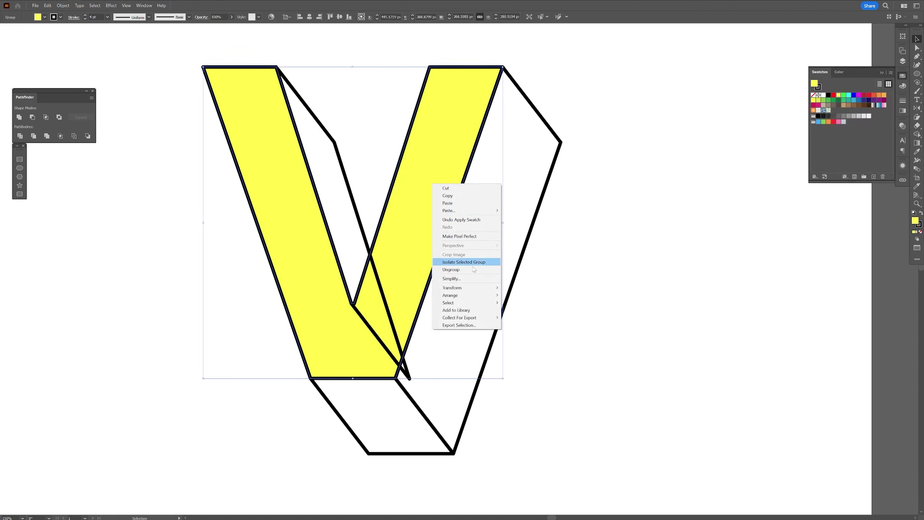
{"action": "mouse_move", "coordinate": [473, 296]}
{"action": "left_click", "coordinate": [557, 296]}
Step: Change the front V's fill to pink in the Color Picker
{"action": "double_click", "coordinate": [915, 221]}
{"action": "left_click_drag", "start_coordinate": [619, 233], "coordinate": [637, 231]}
{"action": "left_click", "coordinate": [673, 227]}
{"action": "left_click", "coordinate": [740, 229]}
Step: Select the right, bottom and inner side faces together and fill them with light yellow
{"action": "left_click", "coordinate": [537, 463]}
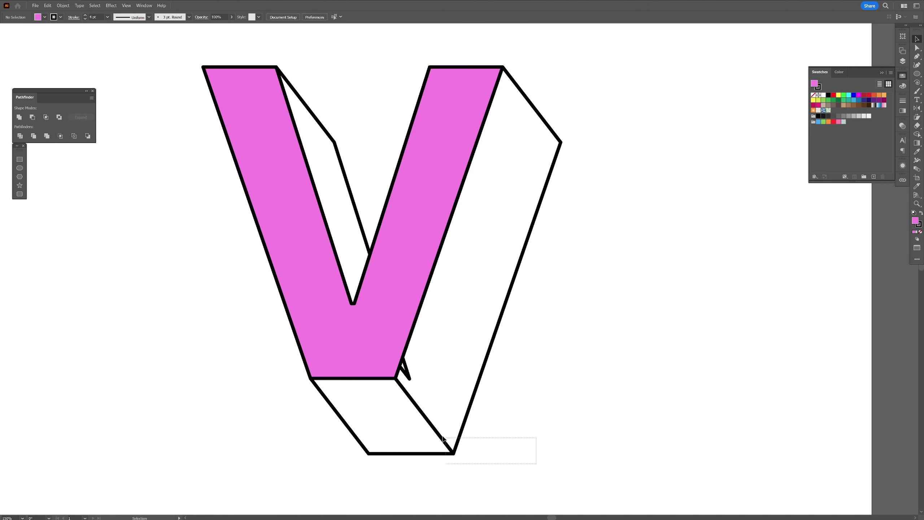
{"action": "left_click", "coordinate": [409, 427]}
{"action": "left_click", "coordinate": [361, 135], "text": "shift"}
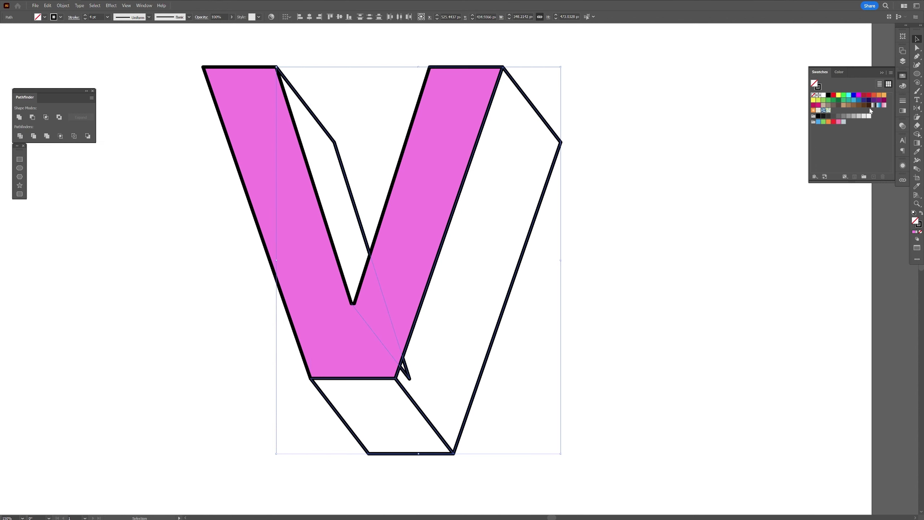
{"action": "left_click", "coordinate": [814, 100]}
{"action": "scroll", "coordinate": [406, 406], "scroll_direction": "up", "scroll_amount": 1}
{"action": "key", "text": "ctrl+shift+a"}
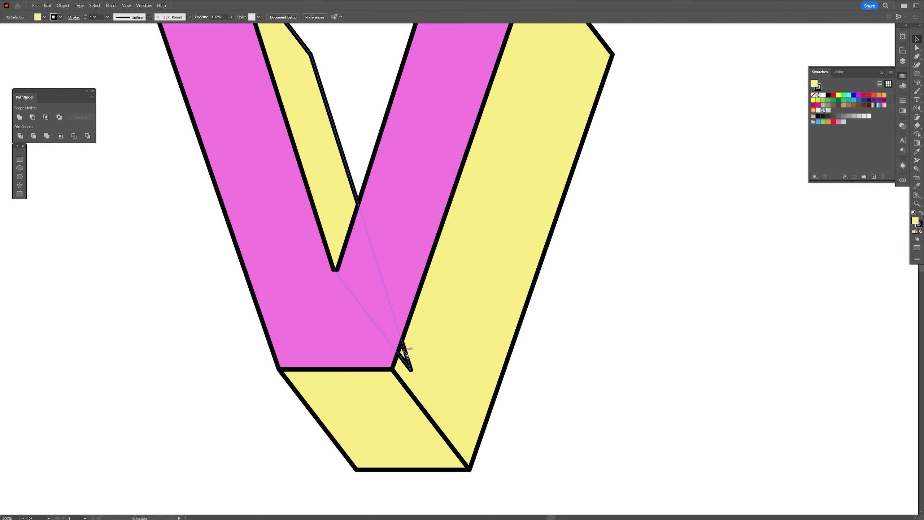
Step: Bring the large right side face to the front so it covers the protruding tip of the inner face
{"action": "left_click", "coordinate": [484, 227]}
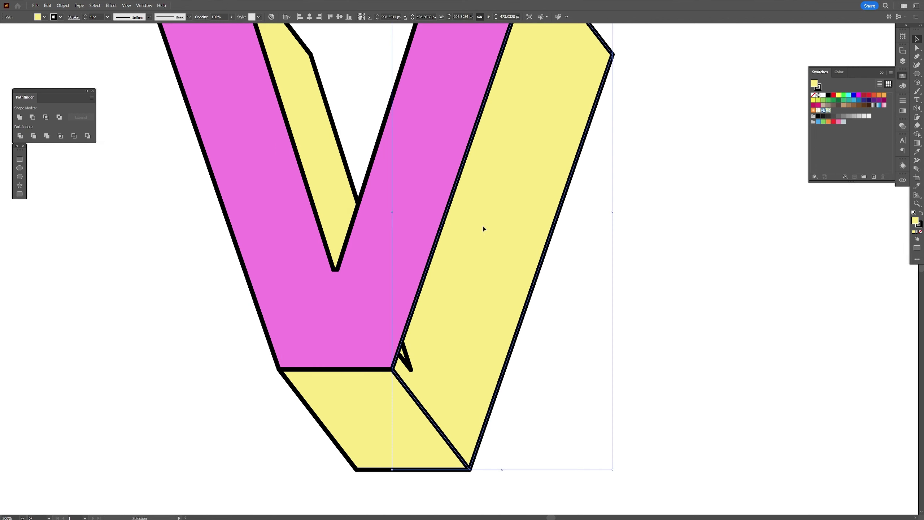
{"action": "right_click", "coordinate": [475, 227]}
{"action": "mouse_move", "coordinate": [516, 375]}
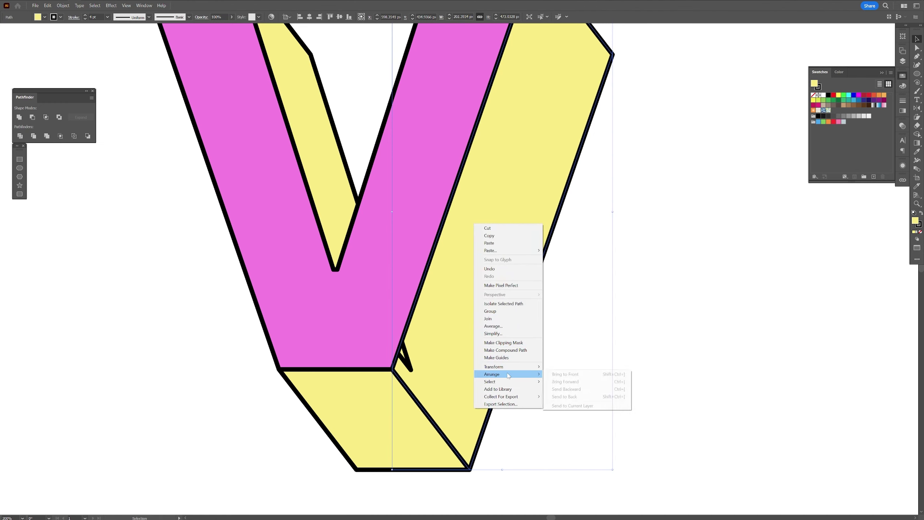
{"action": "left_click", "coordinate": [564, 374]}
{"action": "key", "text": "ctrl+shift+a"}
{"action": "key", "text": "ctrl+1"}
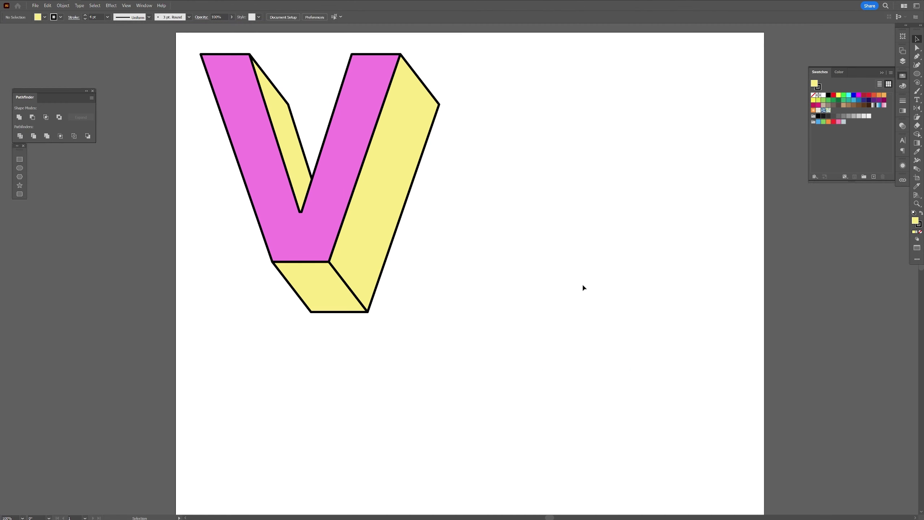
Step: Draw a small circle about 8 px in diameter on the empty artboard area with a black fill and no stroke
{"action": "left_click", "coordinate": [922, 215]}
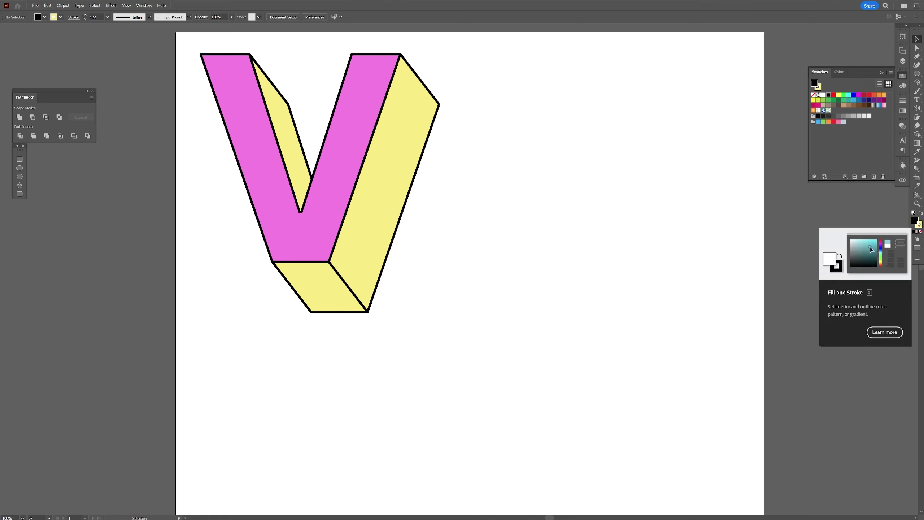
{"action": "left_click", "coordinate": [921, 231]}
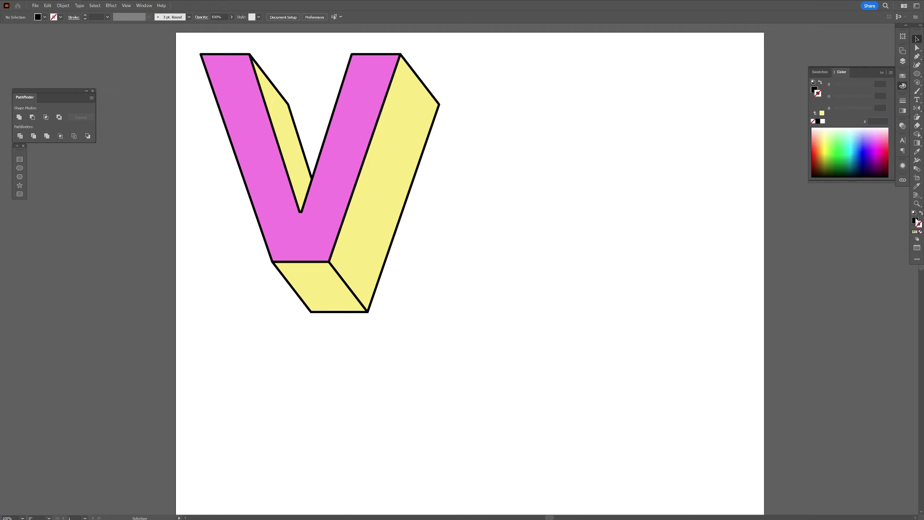
{"action": "left_click", "coordinate": [916, 75]}
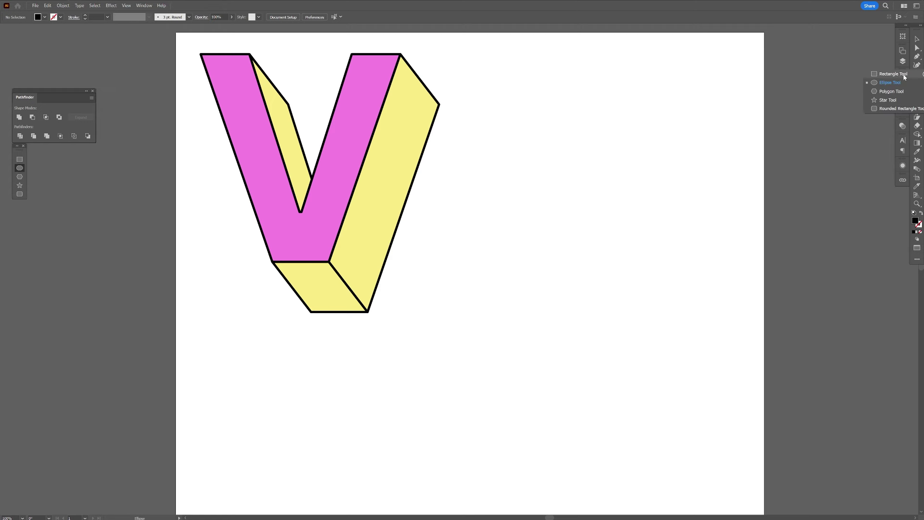
{"action": "left_click", "coordinate": [887, 83]}
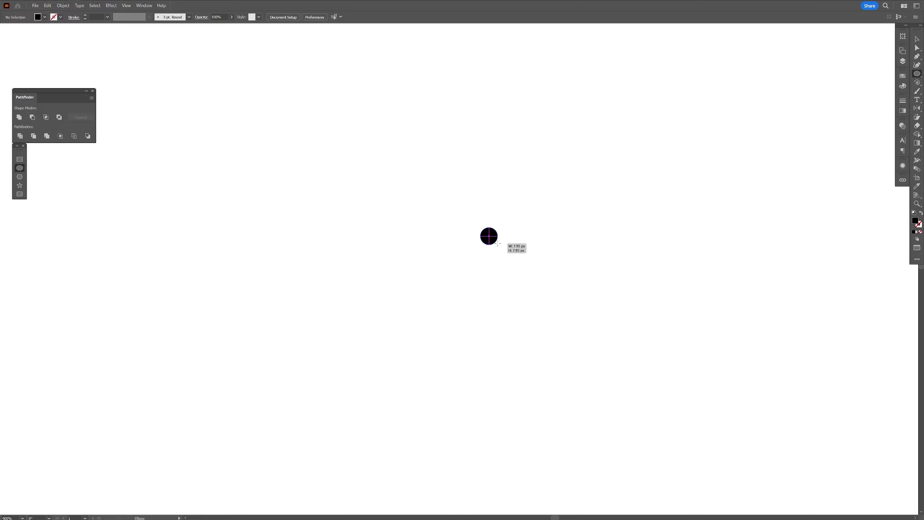
{"action": "left_click_drag", "start_coordinate": [510, 245], "coordinate": [517, 251]}
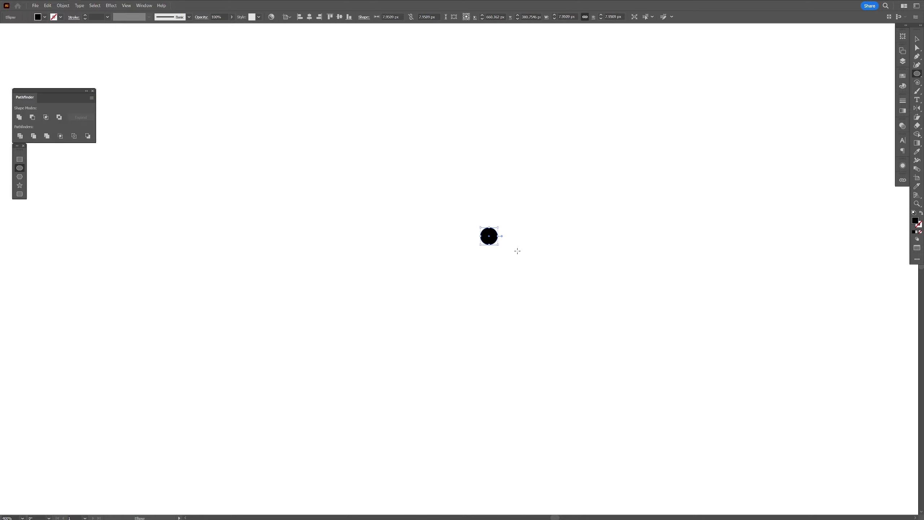
Step: Make a new pattern from the small black circle using the Brick by Row tile type
{"action": "key", "text": "v"}
{"action": "left_click", "coordinate": [63, 6]}
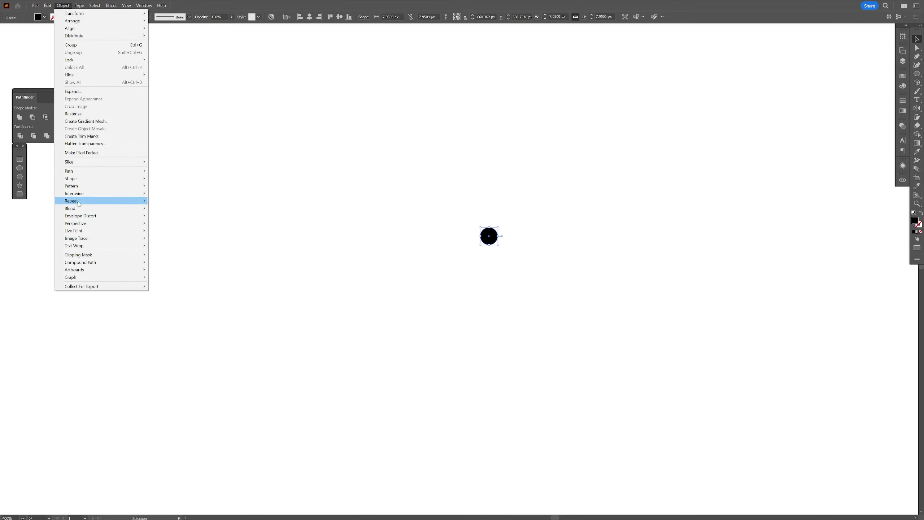
{"action": "mouse_move", "coordinate": [94, 190]}
{"action": "left_click", "coordinate": [163, 185]}
{"action": "left_click", "coordinate": [219, 157]}
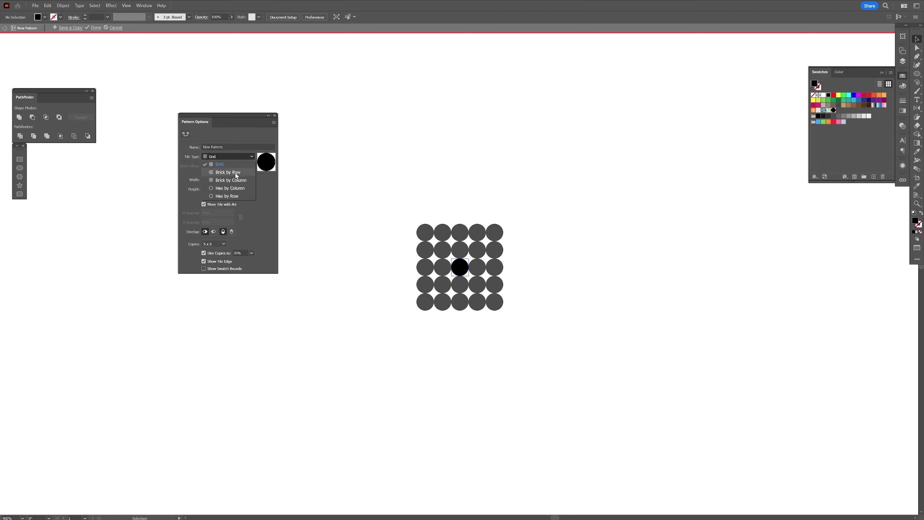
{"action": "left_click", "coordinate": [228, 172]}
Step: Set the pattern tile to 24 px wide and 14 px high, and save the dot pattern
{"action": "left_click", "coordinate": [217, 179]}
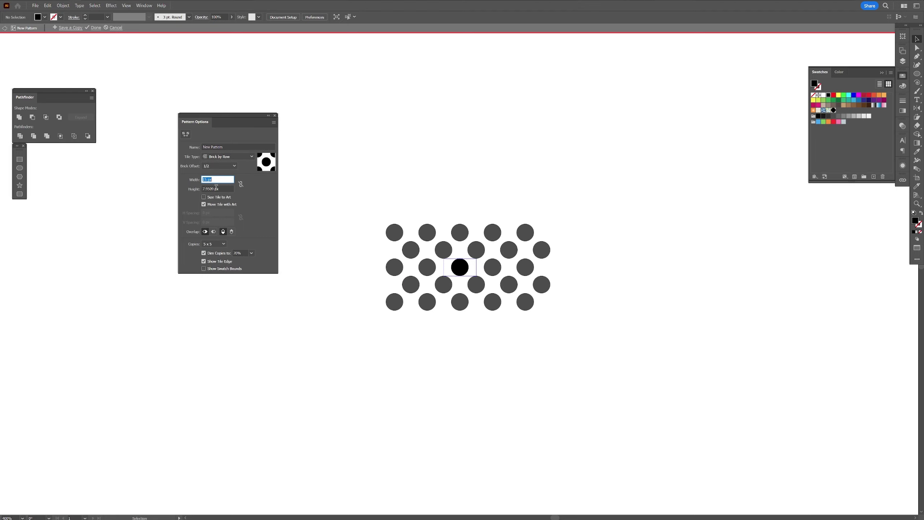
{"action": "type", "text": "24"}
{"action": "key", "text": "Tab"}
{"action": "type", "text": "14"}
{"action": "key", "text": "shift+Tab"}
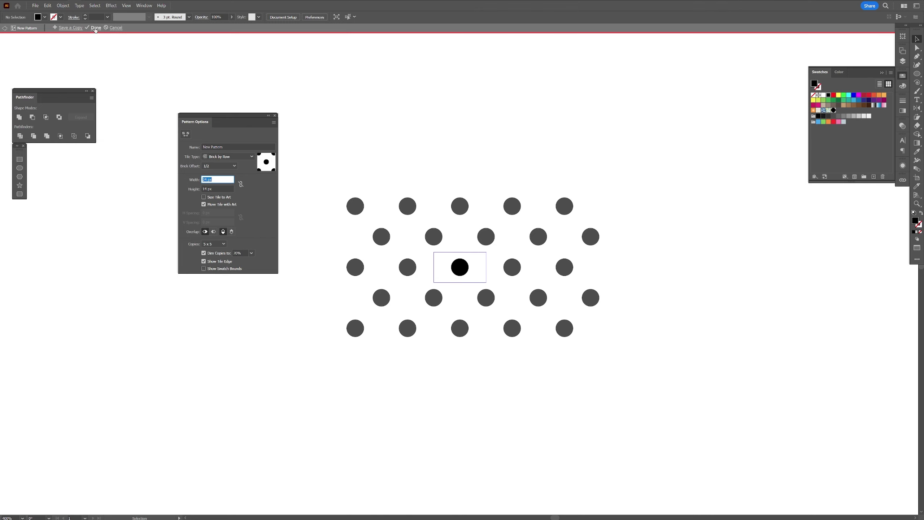
{"action": "left_click", "coordinate": [95, 29]}
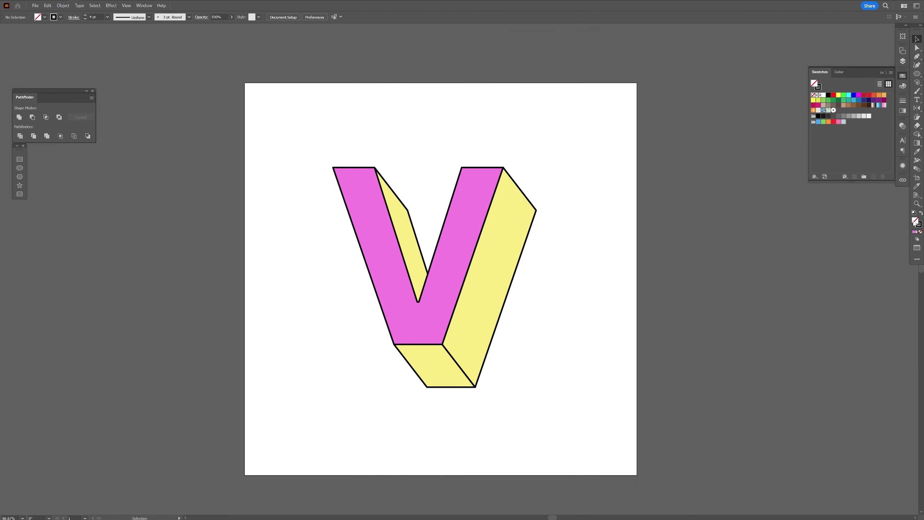
Step: Draw a 1080 by 1080 px rectangle covering the whole artboard and fill it with the dot pattern swatch, without a stroke
{"action": "left_click", "coordinate": [921, 214]}
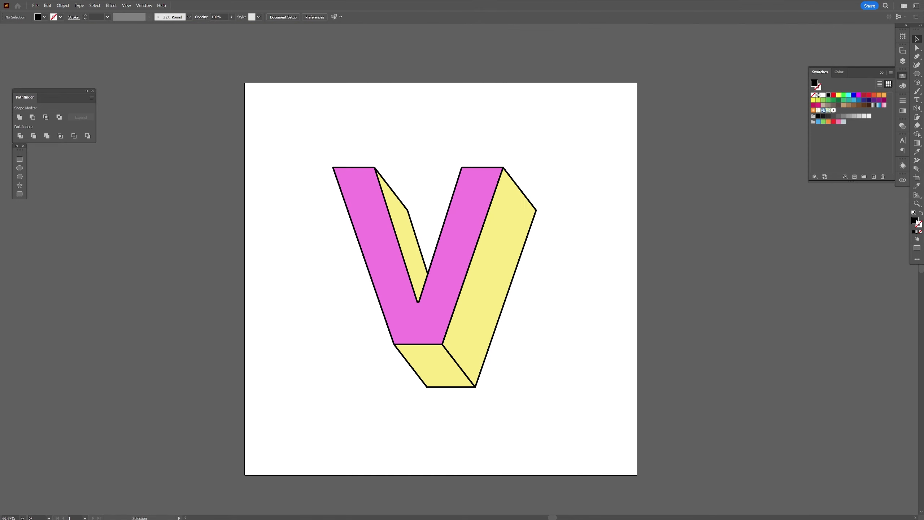
{"action": "left_click", "coordinate": [920, 77]}
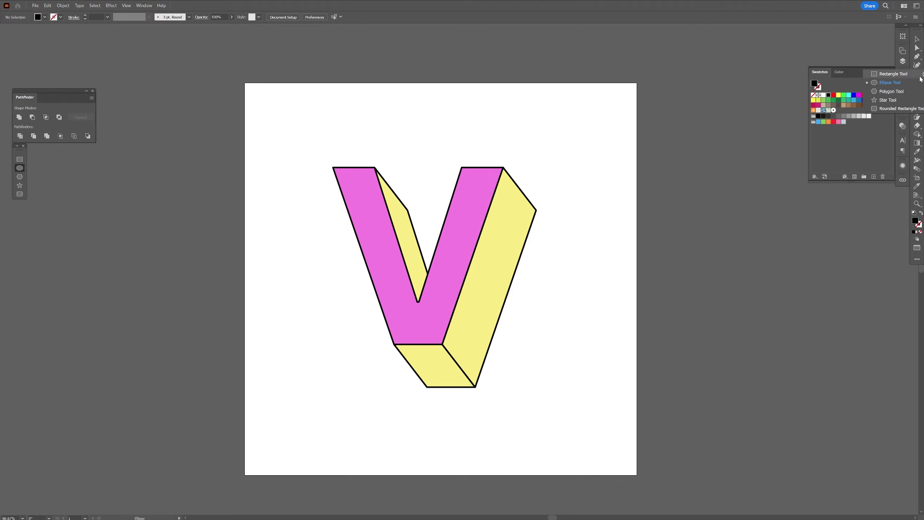
{"action": "left_click", "coordinate": [884, 75]}
{"action": "left_click_drag", "start_coordinate": [244, 83], "coordinate": [637, 476]}
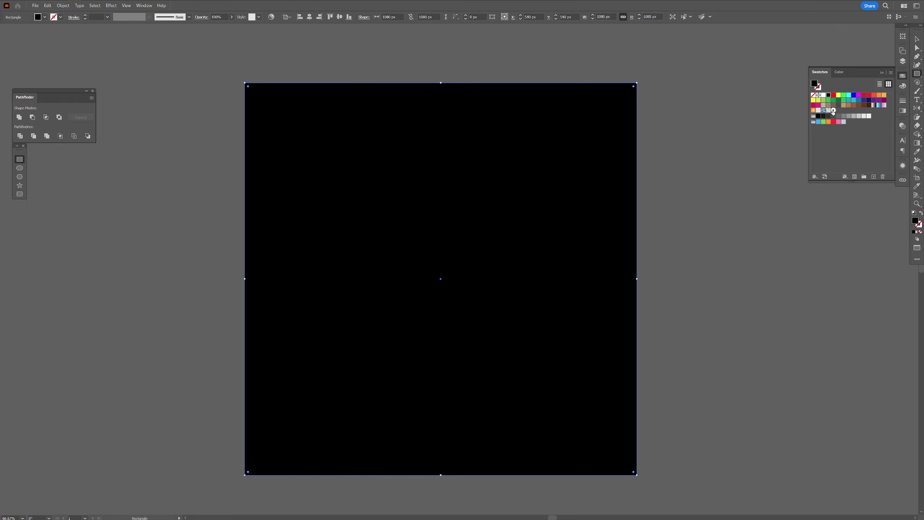
{"action": "left_click", "coordinate": [834, 111]}
Step: Send the dot-patterned rectangle to the back, behind the letter V
{"action": "key", "text": "v"}
{"action": "right_click", "coordinate": [495, 131]}
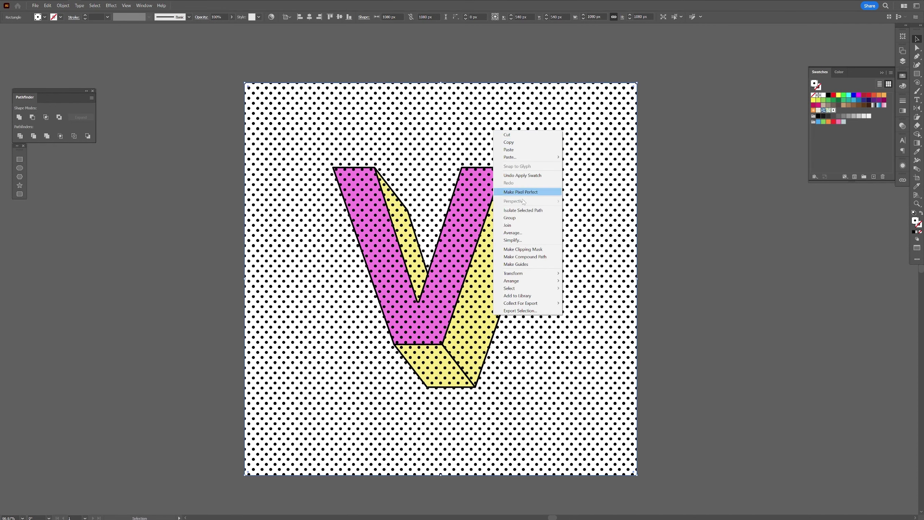
{"action": "mouse_move", "coordinate": [536, 282]}
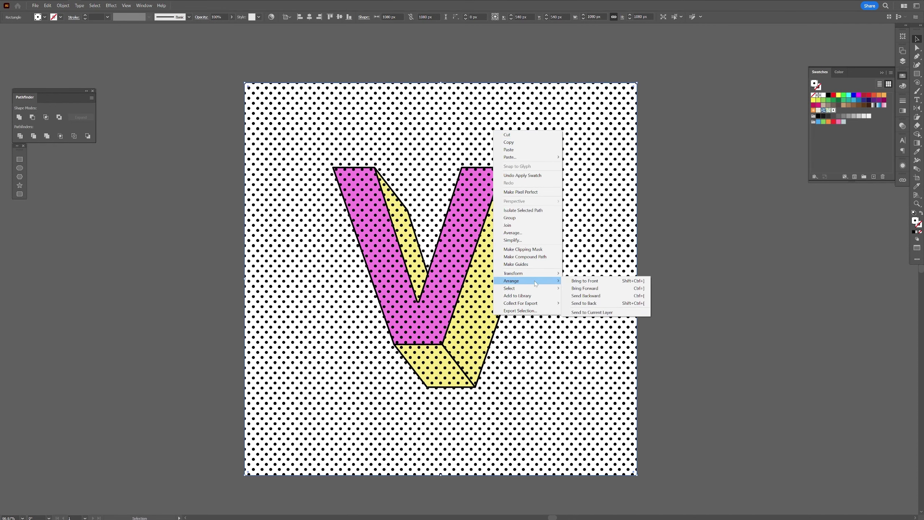
{"action": "left_click", "coordinate": [594, 303]}
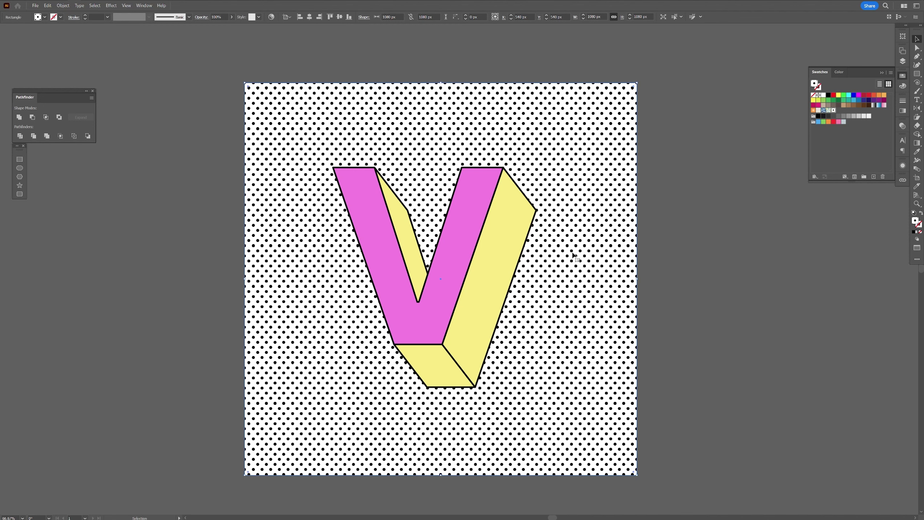
Step: Scale only the dot pattern inside the background rectangle uniformly to 50%, leaving the object itself untransformed
{"action": "left_click", "coordinate": [63, 5]}
{"action": "mouse_move", "coordinate": [74, 13]}
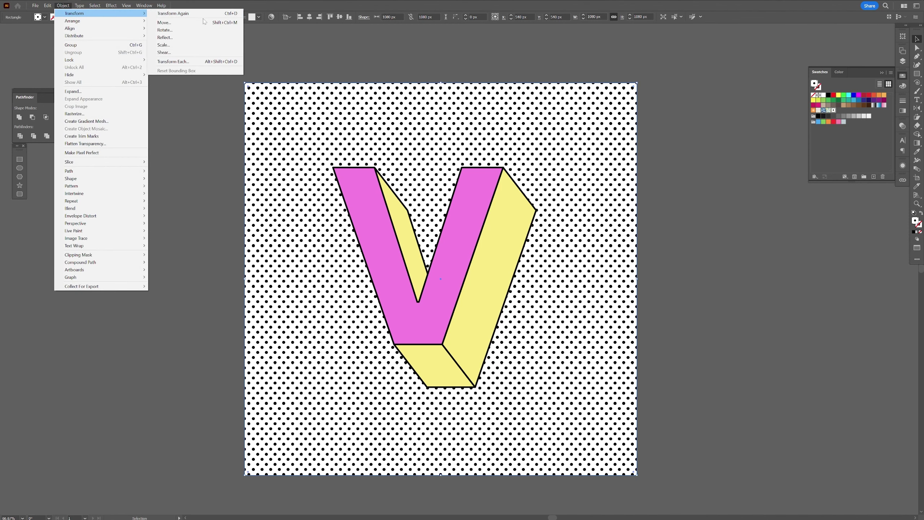
{"action": "left_click", "coordinate": [164, 44]}
{"action": "left_click", "coordinate": [699, 293]}
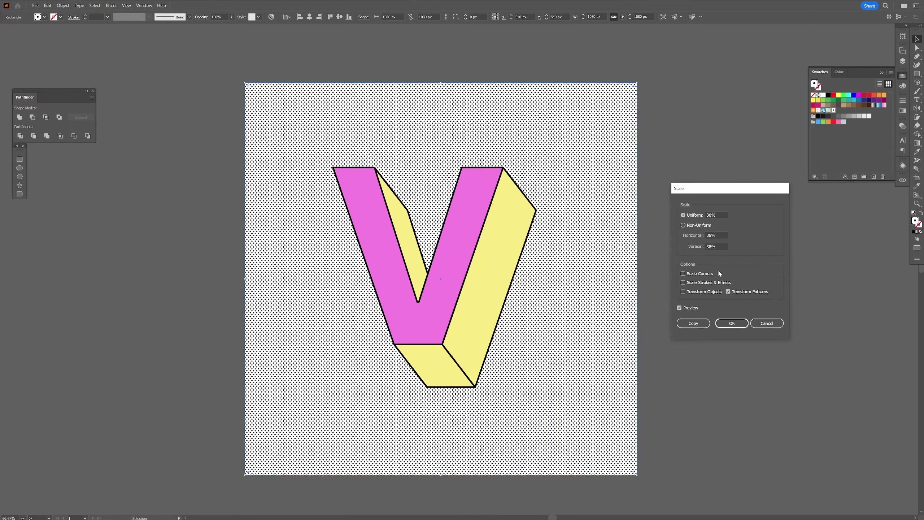
{"action": "left_click", "coordinate": [718, 214]}
{"action": "key", "text": "Up"}
{"action": "key", "text": "Up"}
{"action": "key", "text": "Up"}
{"action": "key", "text": "Up"}
{"action": "key", "text": "Up"}
{"action": "key", "text": "Up"}
{"action": "key", "text": "Up"}
{"action": "key", "text": "Up"}
{"action": "key", "text": "Up"}
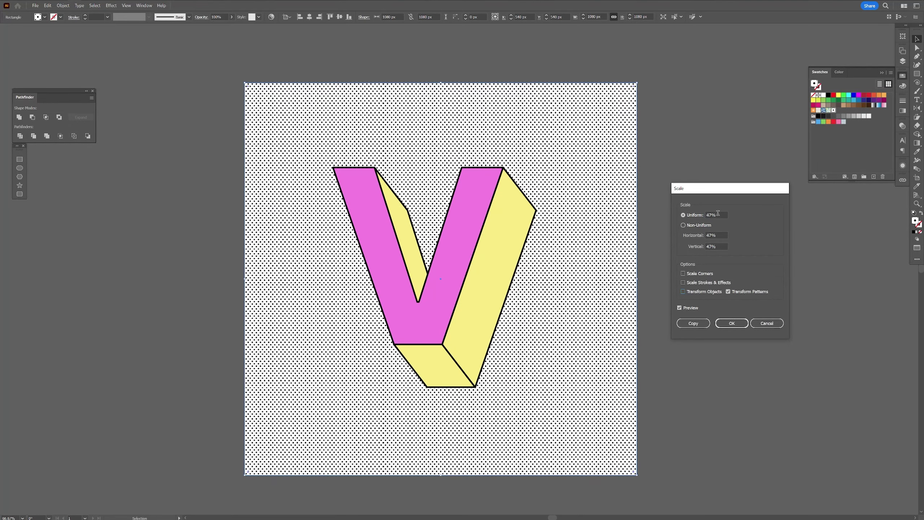
{"action": "key", "text": "Up"}
{"action": "key", "text": "Up"}
{"action": "key", "text": "Up"}
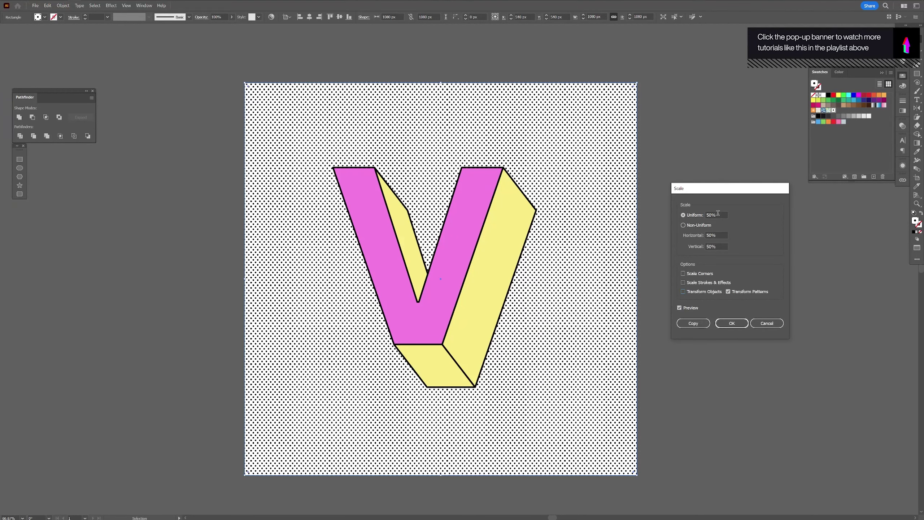
{"action": "left_click", "coordinate": [730, 323]}
{"action": "left_click", "coordinate": [714, 323]}
Step: Isolate the large right side face's duplicate and slide its upper edge down along the side, shortening it to a lower shadow panel
{"action": "key", "text": "ctrl+plus"}
{"action": "key", "text": "ctrl+plus"}
{"action": "left_click_drag", "start_coordinate": [449, 205], "coordinate": [422, 191]}
{"action": "key", "text": "ctrl+minus"}
{"action": "left_click", "coordinate": [512, 166]}
{"action": "key", "text": "a"}
{"action": "key", "text": "v"}
{"action": "double_click", "coordinate": [518, 185]}
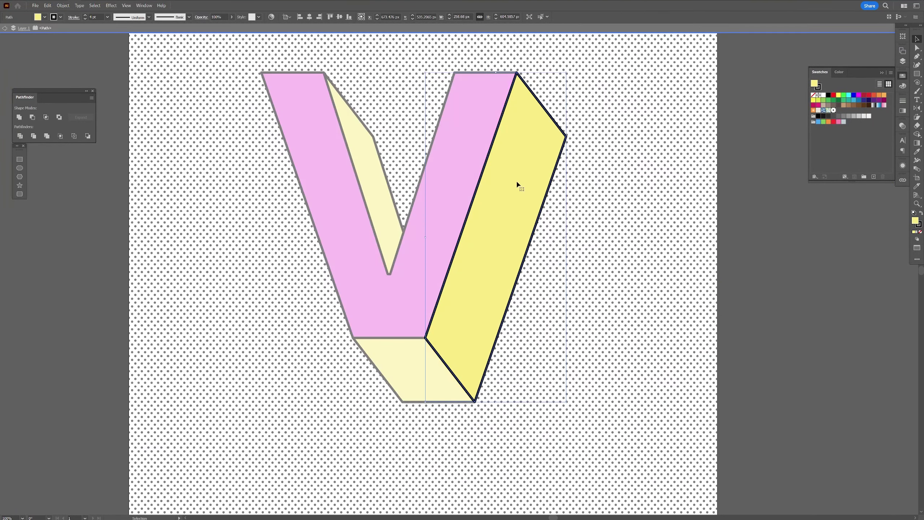
{"action": "key", "text": "ctrl+plus"}
{"action": "left_click", "coordinate": [917, 48]}
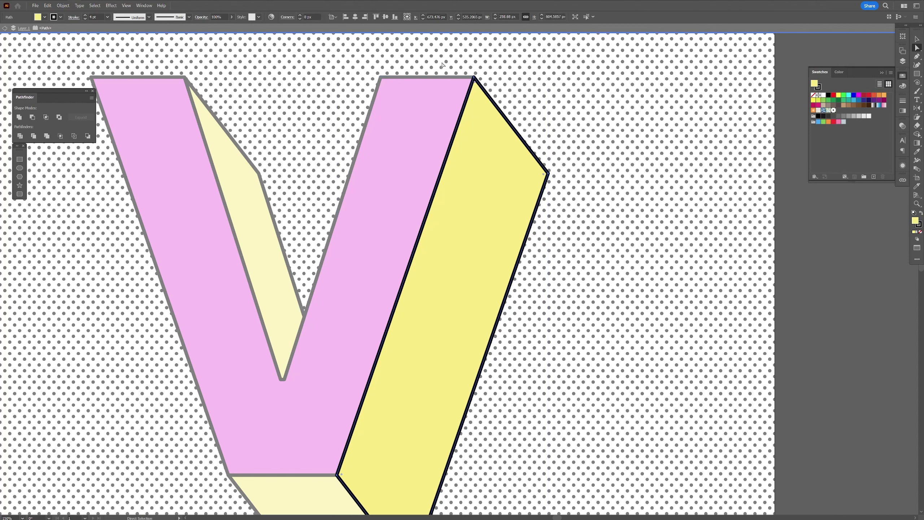
{"action": "left_click", "coordinate": [510, 133]}
{"action": "left_click_drag", "start_coordinate": [475, 78], "coordinate": [395, 303]}
{"action": "key", "text": "v"}
{"action": "scroll", "coordinate": [395, 303], "scroll_direction": "down", "scroll_amount": 3}
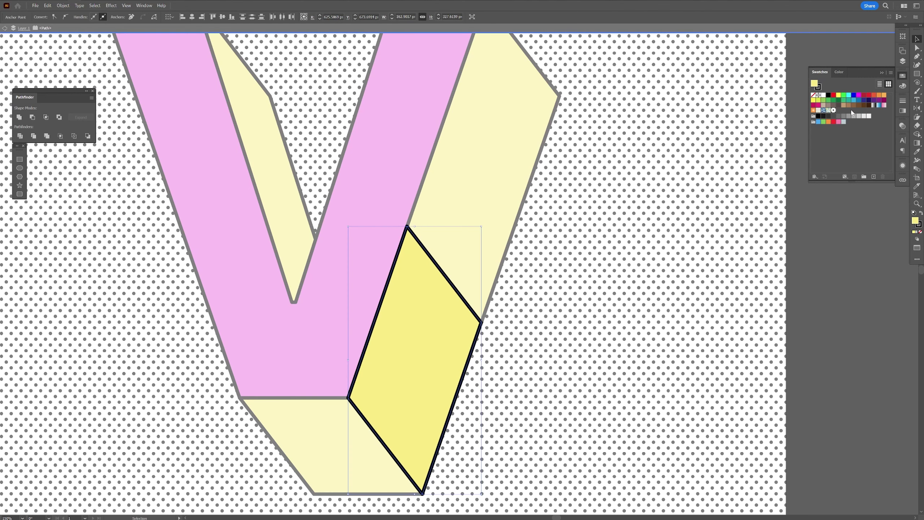
Step: Fill the shortened lower side panel and the V's inner side face with black
{"action": "left_click", "coordinate": [830, 95]}
{"action": "key", "text": "ctrl+minus"}
{"action": "left_click", "coordinate": [375, 182]}
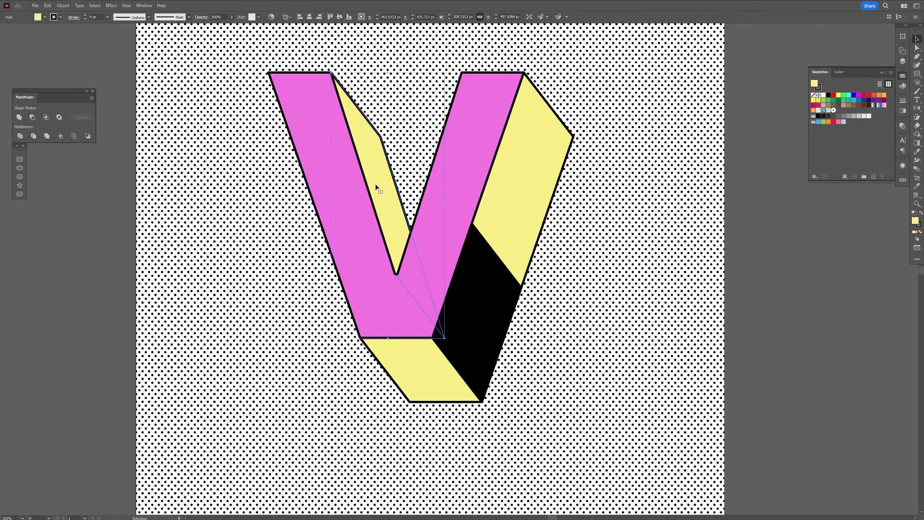
{"action": "left_click", "coordinate": [829, 95]}
{"action": "key", "text": "ctrl+shift+a"}
{"action": "key", "text": "ctrl+0"}
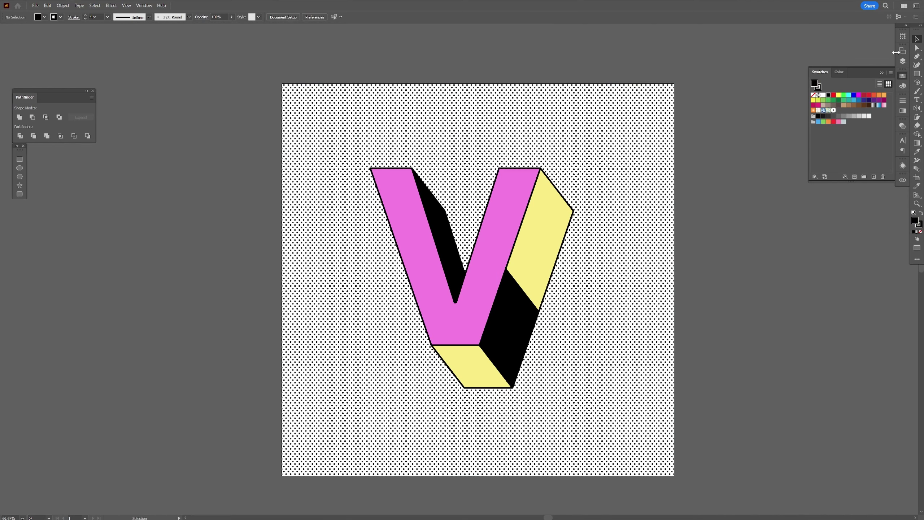
Step: Add four new layers, Layer 2 to Layer 5, to the document
{"action": "left_click", "coordinate": [904, 61]}
{"action": "left_click", "coordinate": [874, 217]}
{"action": "left_click", "coordinate": [874, 217]}
{"action": "left_click", "coordinate": [874, 218]}
{"action": "left_click", "coordinate": [874, 217]}
Step: Move the dot pattern rectangle from Layer 1 into Layer 2 and rename that layer Pattern
{"action": "left_click", "coordinate": [832, 90]}
{"action": "left_click", "coordinate": [828, 136]}
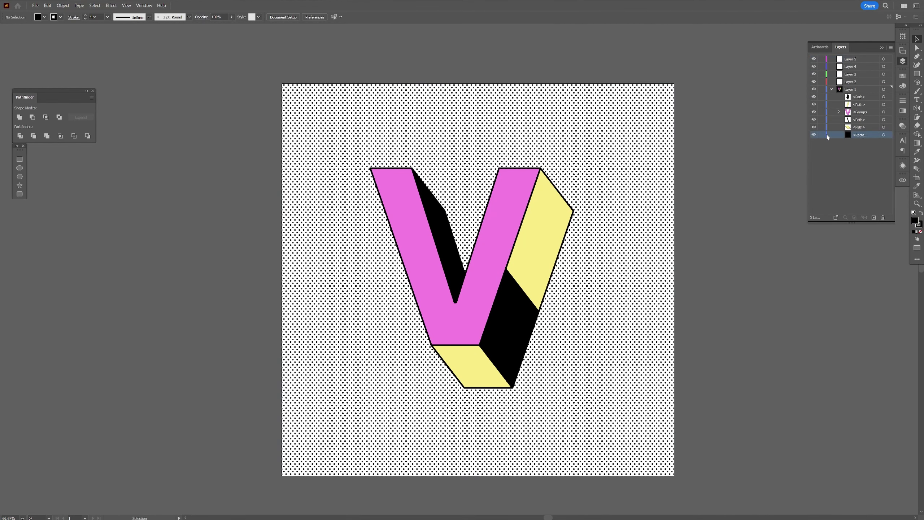
{"action": "left_click", "coordinate": [889, 135]}
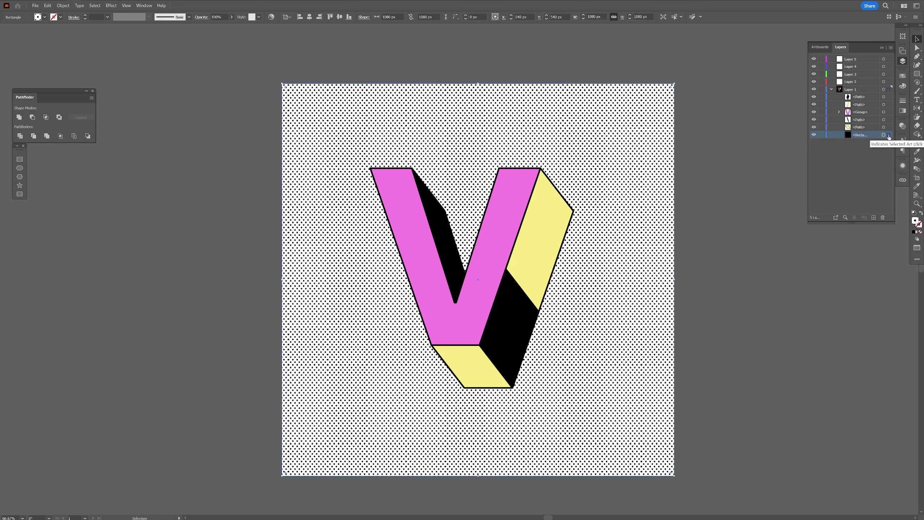
{"action": "left_click_drag", "start_coordinate": [623, 103], "coordinate": [693, 118]}
{"action": "key", "text": "ctrl+z"}
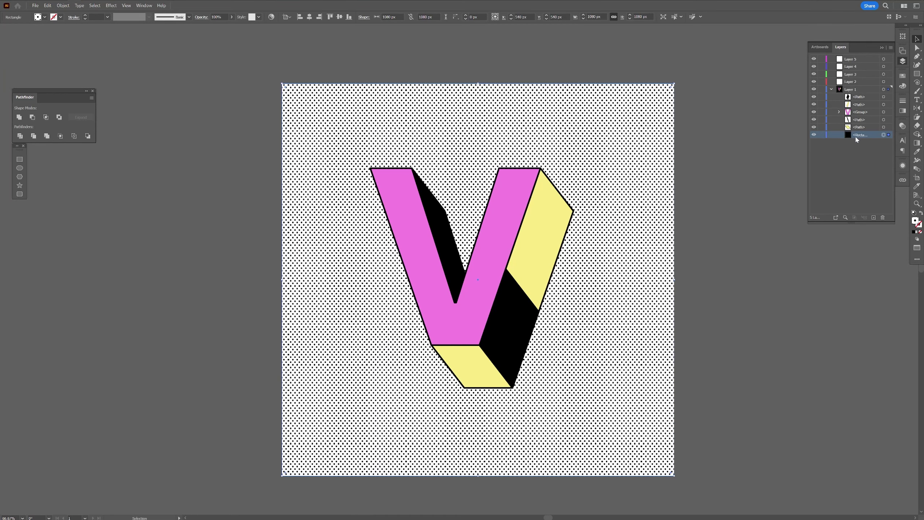
{"action": "left_click_drag", "start_coordinate": [862, 137], "coordinate": [848, 85]}
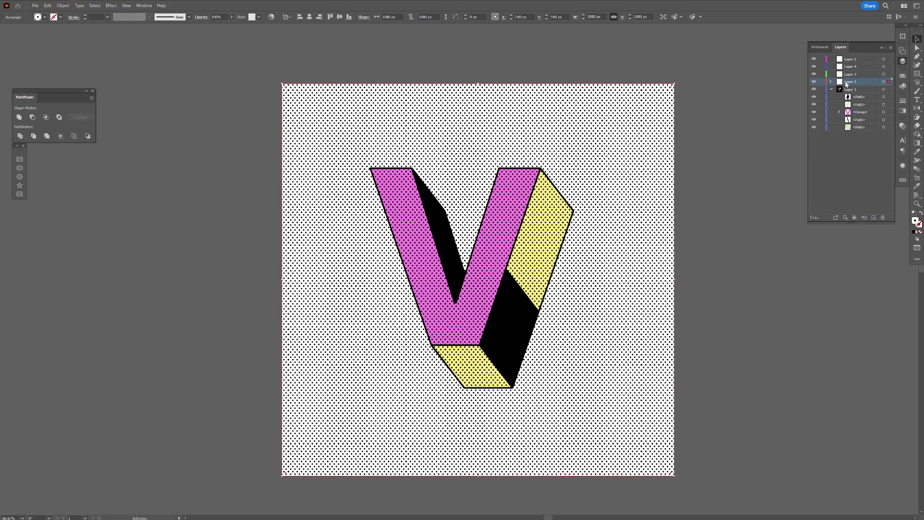
{"action": "double_click", "coordinate": [851, 82]}
{"action": "type", "text": "Pattern"}
{"action": "key", "text": "Return"}
Step: Move the pink V group from Layer 1 into Layer 3 and rename that layer V
{"action": "left_click", "coordinate": [861, 114]}
{"action": "left_click_drag", "start_coordinate": [861, 116], "coordinate": [858, 75]}
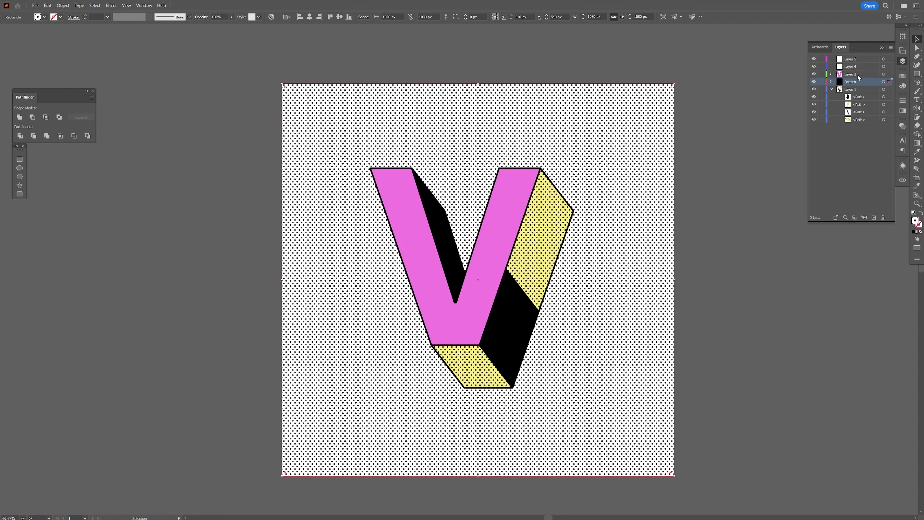
{"action": "left_click_drag", "start_coordinate": [523, 182], "coordinate": [559, 126]}
{"action": "key", "text": "ctrl+z"}
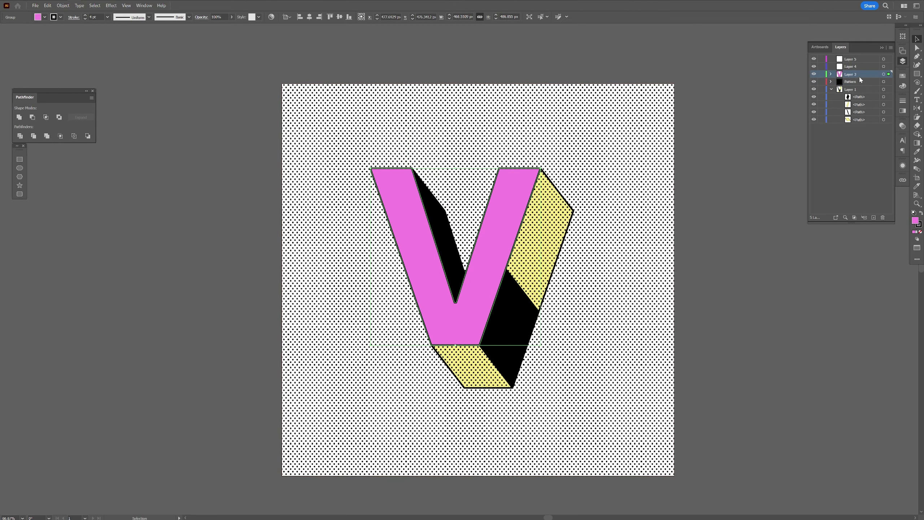
{"action": "double_click", "coordinate": [848, 75]}
{"action": "type", "text": "V"}
Step: Rename Layer 1 as V Extrusion and delete the empty Layer 4 and Layer 5
{"action": "left_click", "coordinate": [837, 92]}
{"action": "left_click", "coordinate": [833, 90]}
{"action": "double_click", "coordinate": [848, 89]}
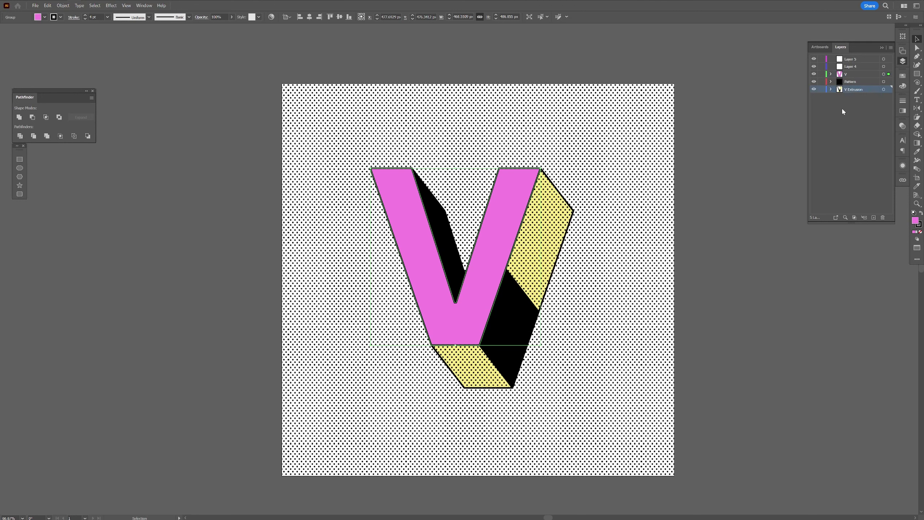
{"action": "left_click", "coordinate": [856, 69]}
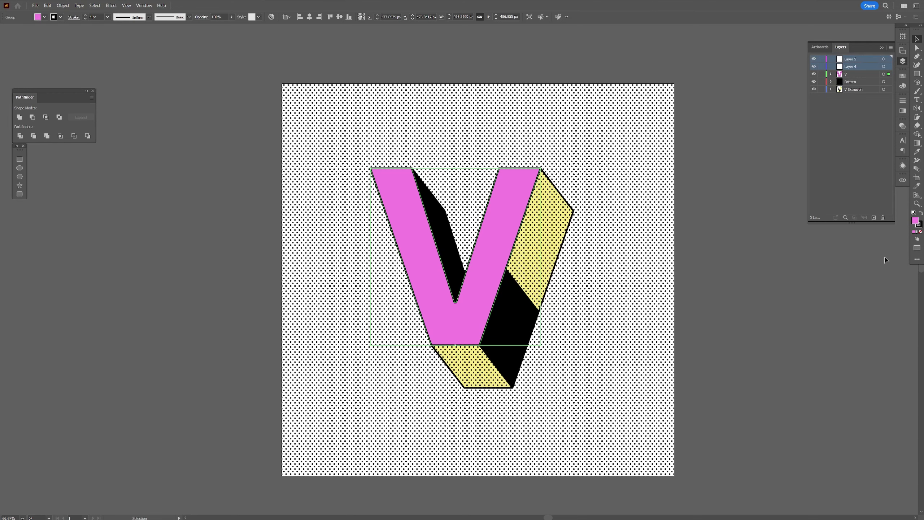
{"action": "left_click", "coordinate": [883, 217]}
Step: Switch to After Effects and import CT2.ai as a composition with its footage dimensions set to Layer Size
{"action": "left_click", "coordinate": [35, 5]}
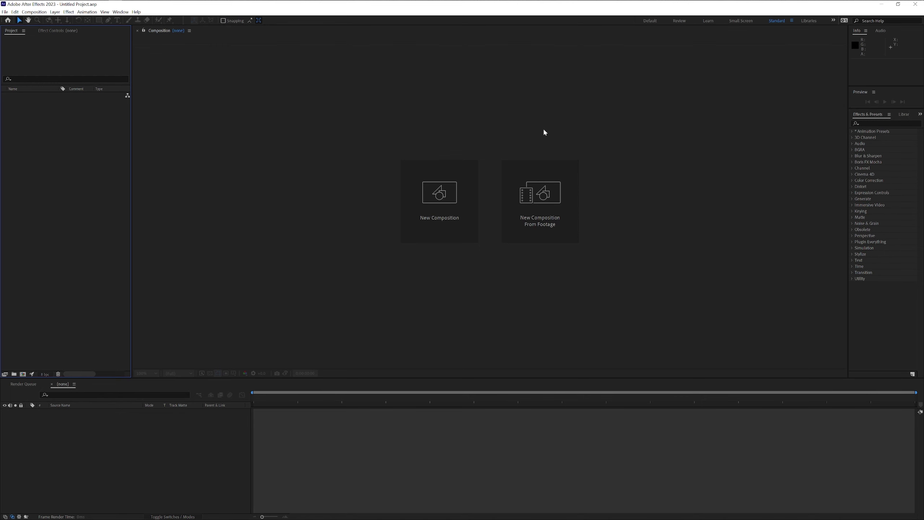
{"action": "left_click_drag", "start_coordinate": [807, 200], "coordinate": [68, 153]}
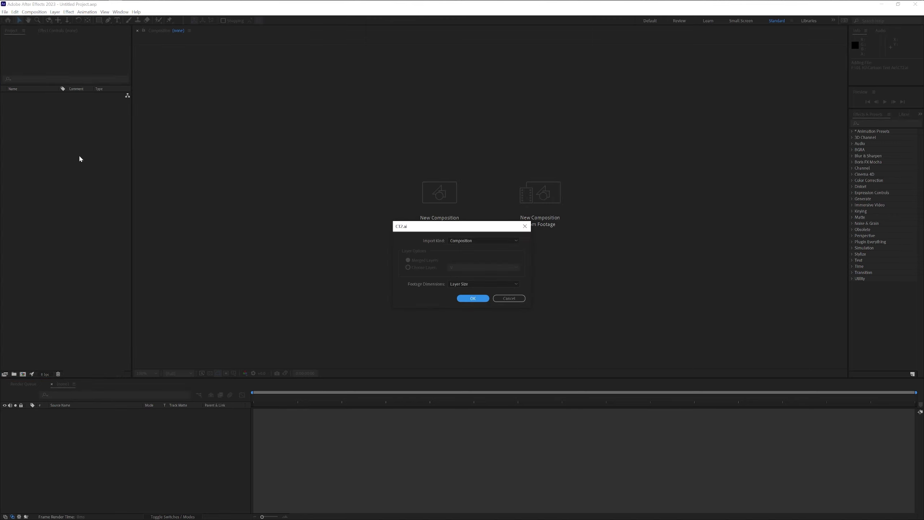
{"action": "left_click", "coordinate": [466, 242]}
{"action": "left_click", "coordinate": [472, 257]}
{"action": "left_click", "coordinate": [466, 285]}
{"action": "left_click", "coordinate": [460, 290]}
{"action": "left_click", "coordinate": [464, 287]}
{"action": "left_click", "coordinate": [465, 292]}
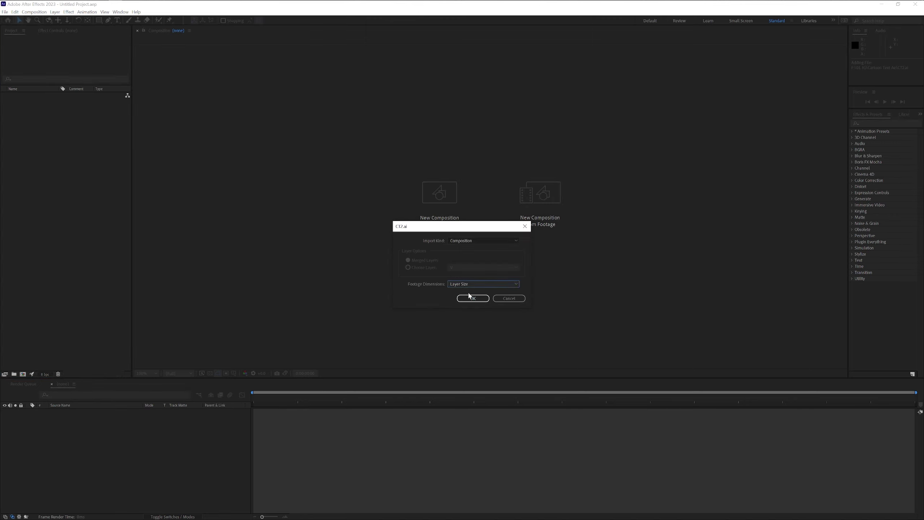
{"action": "left_click", "coordinate": [471, 299]}
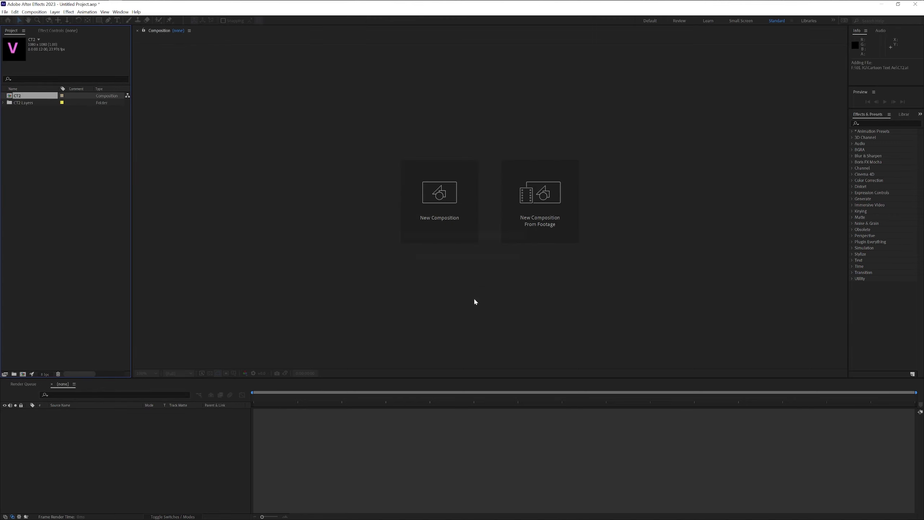
Step: Open the CT2 composition and add a solid layer with the colour 5EA4F6
{"action": "double_click", "coordinate": [17, 96]}
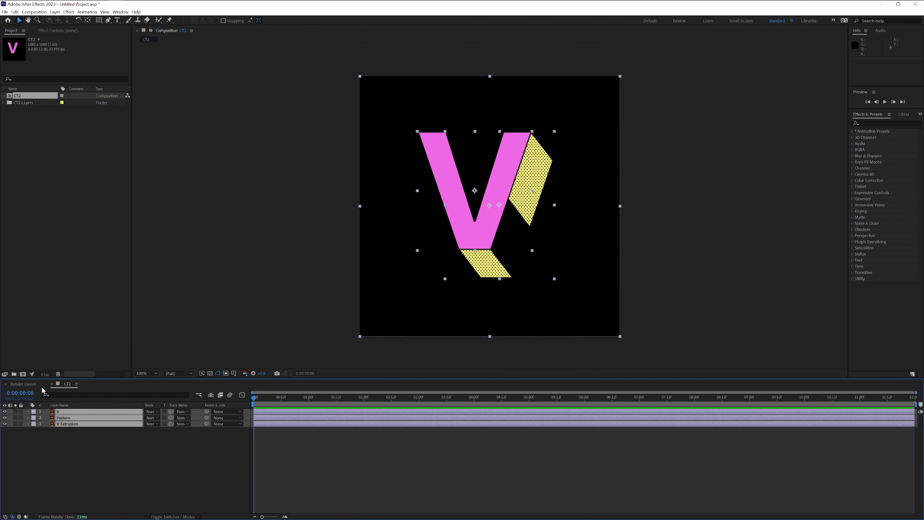
{"action": "right_click", "coordinate": [117, 457]}
{"action": "mouse_move", "coordinate": [168, 378]}
{"action": "left_click", "coordinate": [215, 394]}
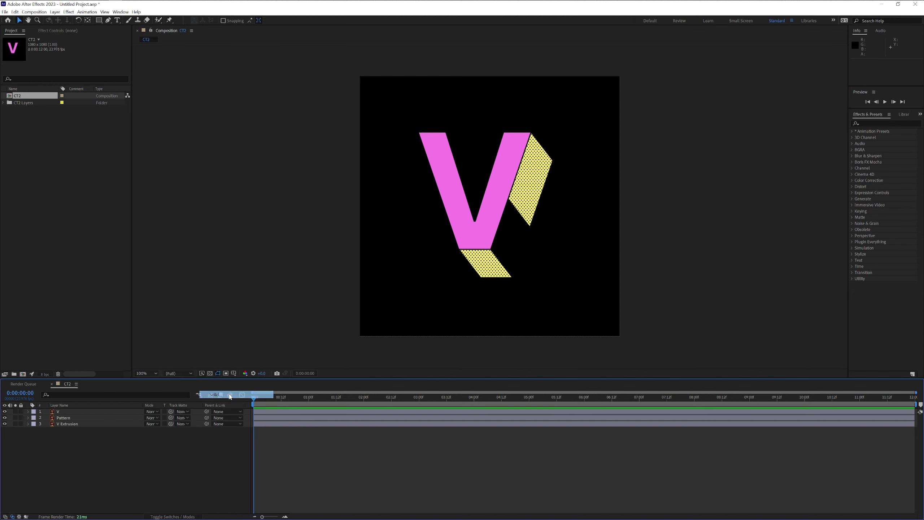
{"action": "left_click", "coordinate": [458, 313]}
{"action": "type", "text": "5EA4F6"}
{"action": "left_click", "coordinate": [587, 287]}
{"action": "left_click", "coordinate": [487, 335]}
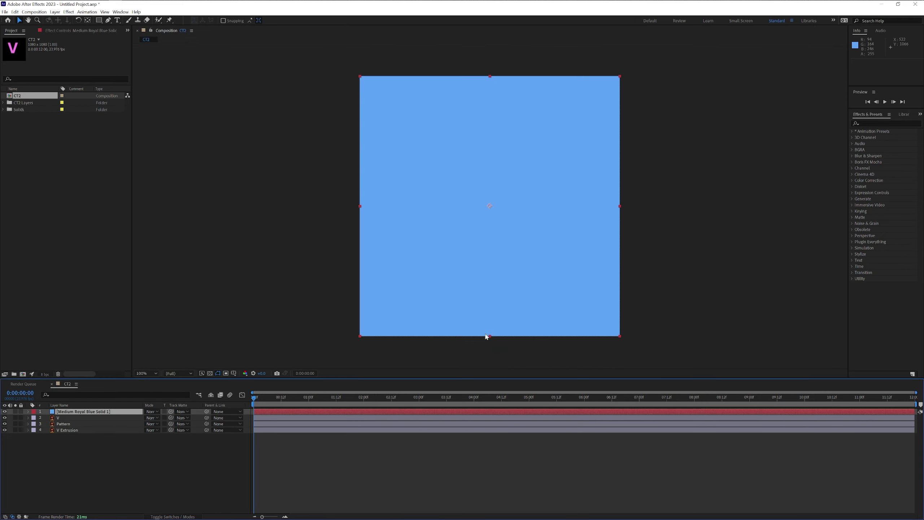
Step: Order the layers with the blue solid below V Extrusion and Pattern at the very bottom, and lock the solid and Pattern
{"action": "left_click_drag", "start_coordinate": [84, 412], "coordinate": [73, 426]}
{"action": "left_click_drag", "start_coordinate": [69, 439], "coordinate": [66, 440]}
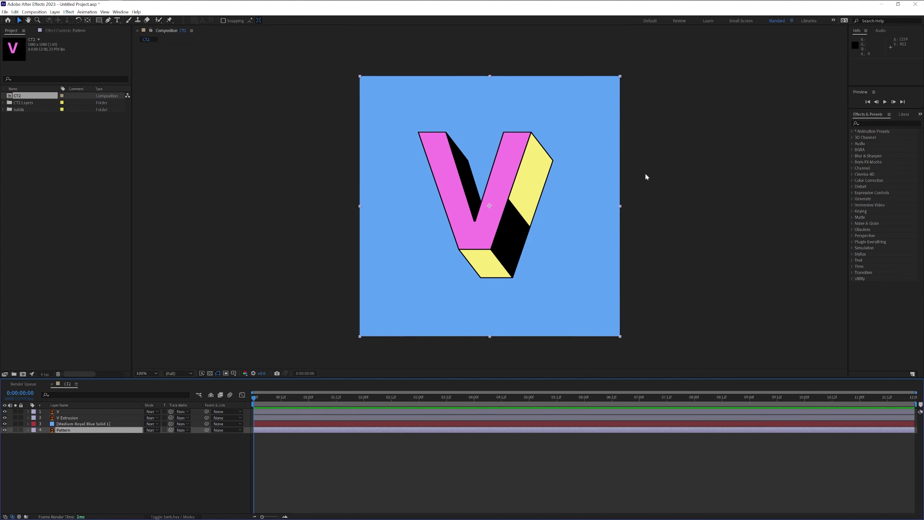
{"action": "key", "text": "period"}
{"action": "left_click", "coordinate": [20, 424]}
{"action": "left_click", "coordinate": [21, 430]}
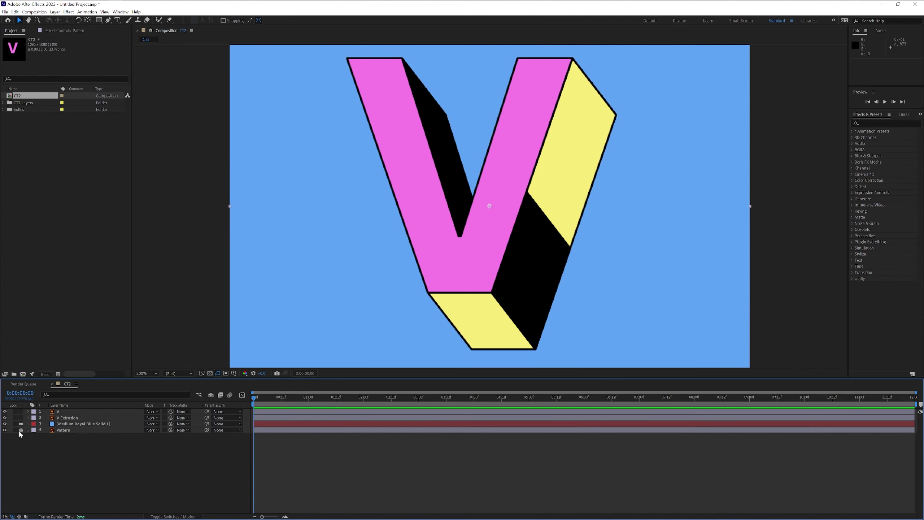
Step: Animate the V layer's Position from the first frame to 0:12, moving it diagonally onto the extrusion's back edge at about 568.4, 595.1
{"action": "key", "text": "ctrl+Up"}
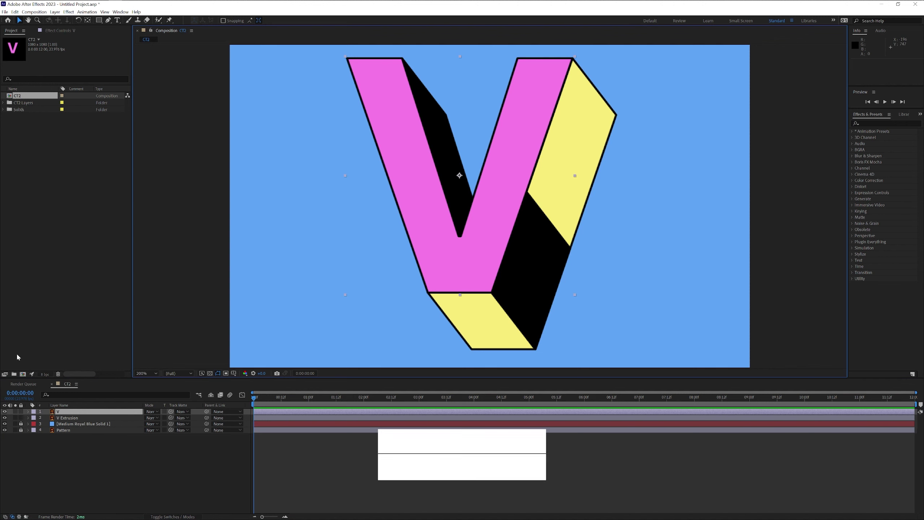
{"action": "left_click", "coordinate": [83, 413]}
{"action": "key", "text": "p"}
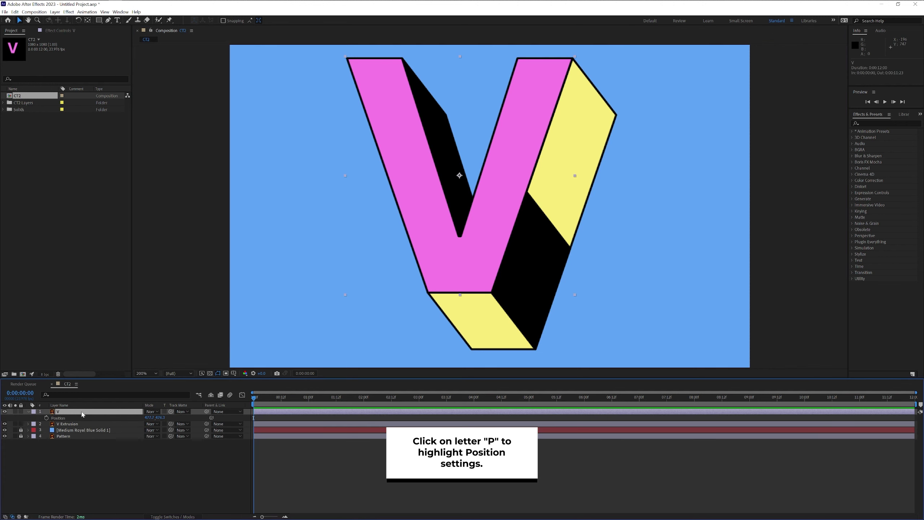
{"action": "left_click_drag", "start_coordinate": [254, 398], "coordinate": [281, 399]}
{"action": "scroll", "coordinate": [400, 255], "scroll_direction": "up", "scroll_amount": 2}
{"action": "left_click_drag", "start_coordinate": [388, 151], "coordinate": [476, 266]}
{"action": "scroll", "coordinate": [475, 266], "scroll_direction": "down", "scroll_amount": 2}
Step: Copy the V layer's second Position keyframe to 0:19 and its first Position keyframe to 1:06
{"action": "left_click_drag", "start_coordinate": [281, 397], "coordinate": [297, 401]}
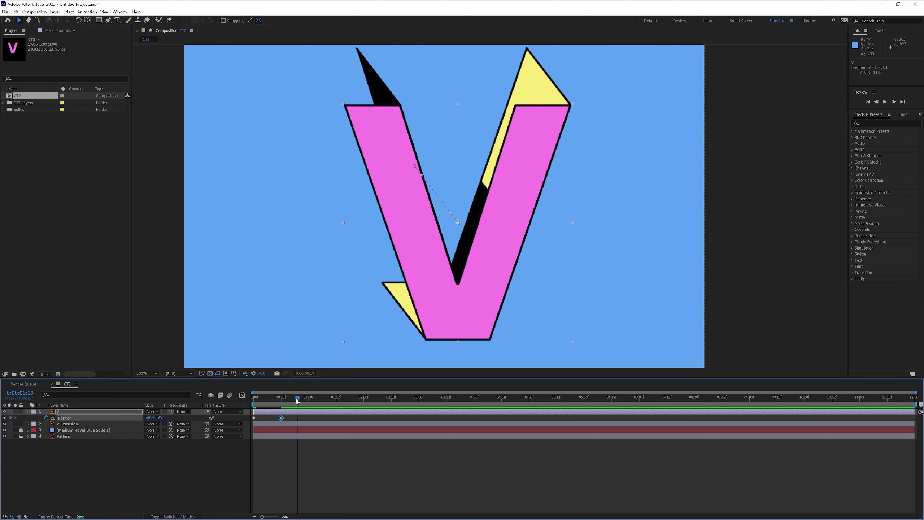
{"action": "key", "text": "ctrl+c"}
{"action": "key", "text": "ctrl+v"}
{"action": "left_click", "coordinate": [253, 418]}
{"action": "key", "text": "ctrl+c"}
{"action": "left_click", "coordinate": [323, 398]}
{"action": "key", "text": "ctrl+v"}
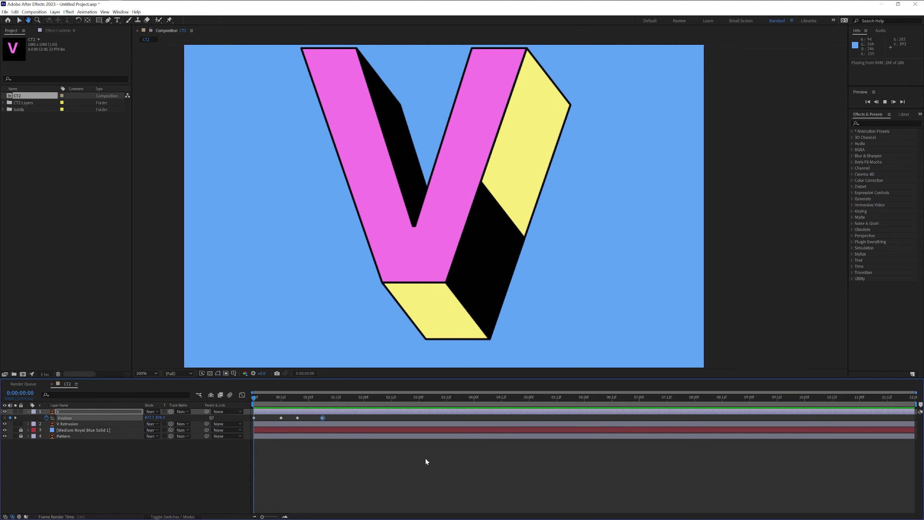
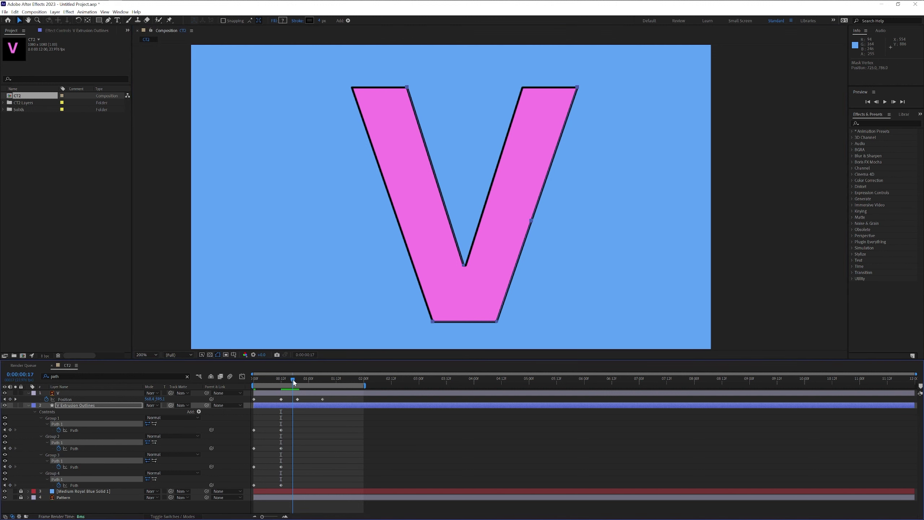
Step: Copy the four V Extrusion Outlines Path keyframes from 0:12 to 0:19 and those from the first frame to 1:06
{"action": "left_click_drag", "start_coordinate": [297, 409], "coordinate": [279, 488]}
{"action": "key", "text": "ctrl+v"}
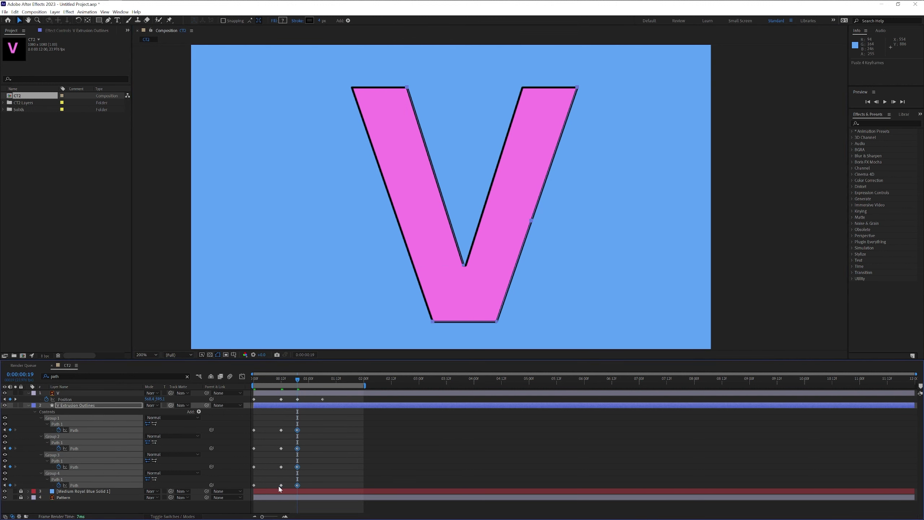
{"action": "key", "text": "k"}
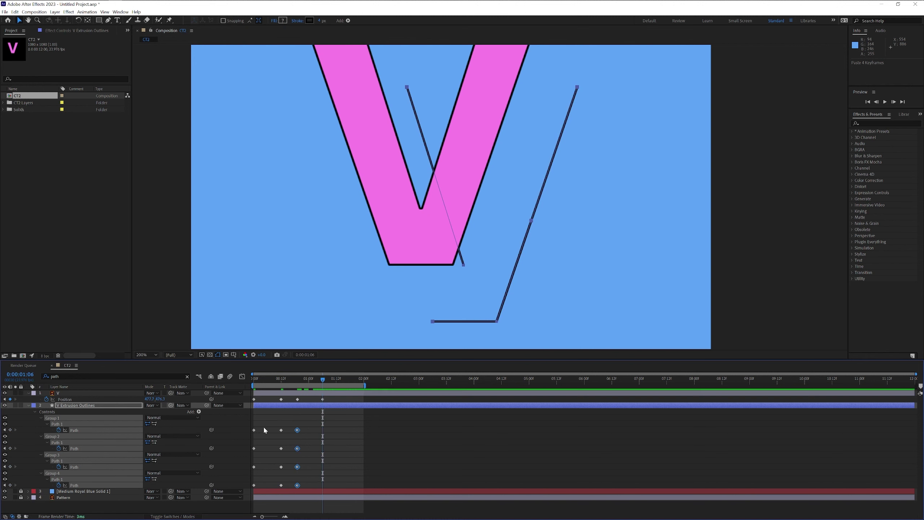
{"action": "left_click_drag", "start_coordinate": [263, 415], "coordinate": [249, 486]}
{"action": "key", "text": "ctrl+v"}
Step: Apply Easy Ease to all Position and Path keyframes of the V and V Extrusion Outlines layers, and preview the animation
{"action": "left_click_drag", "start_coordinate": [330, 485], "coordinate": [248, 399]}
{"action": "right_click", "coordinate": [281, 430]}
{"action": "mouse_move", "coordinate": [302, 426]}
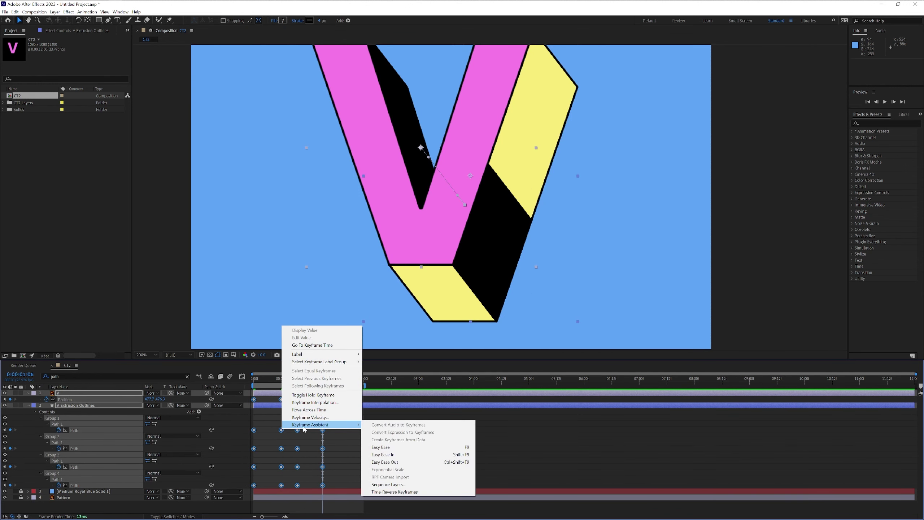
{"action": "left_click", "coordinate": [393, 447]}
{"action": "key", "text": "space"}
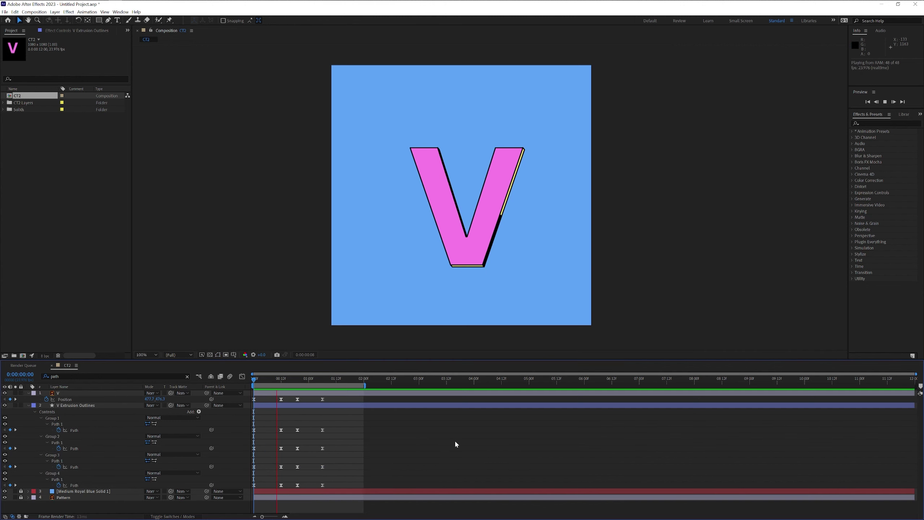
{"action": "key", "text": "space"}
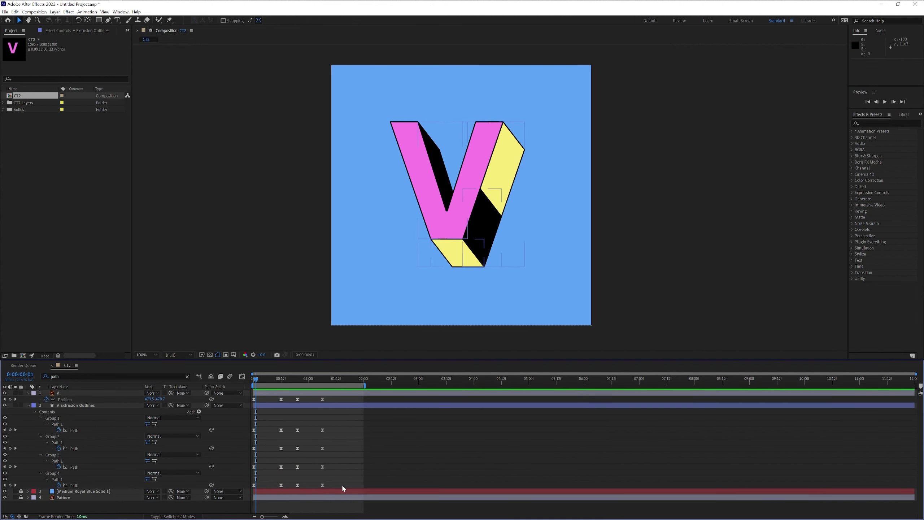
Step: Set the incoming and outgoing velocity influence of all V Extrusion Outlines Path keyframes to 45%
{"action": "left_click_drag", "start_coordinate": [341, 488], "coordinate": [257, 433]}
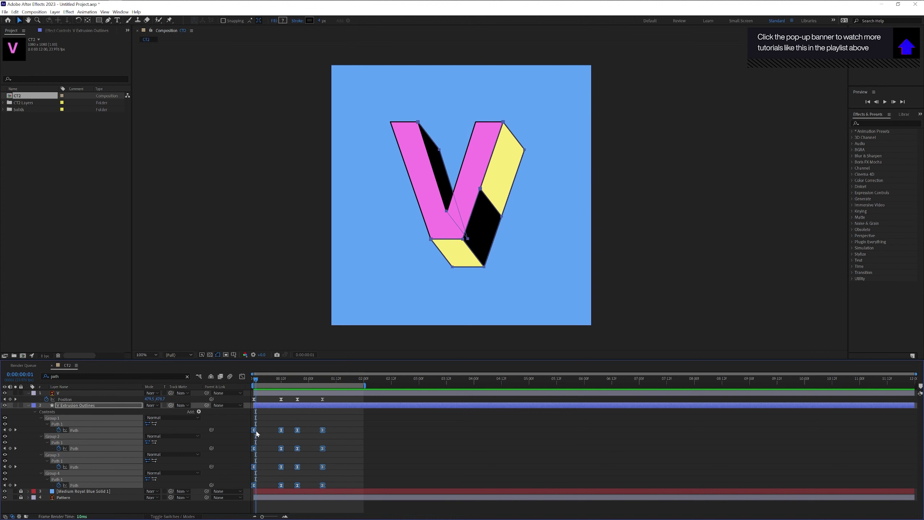
{"action": "right_click", "coordinate": [281, 431]}
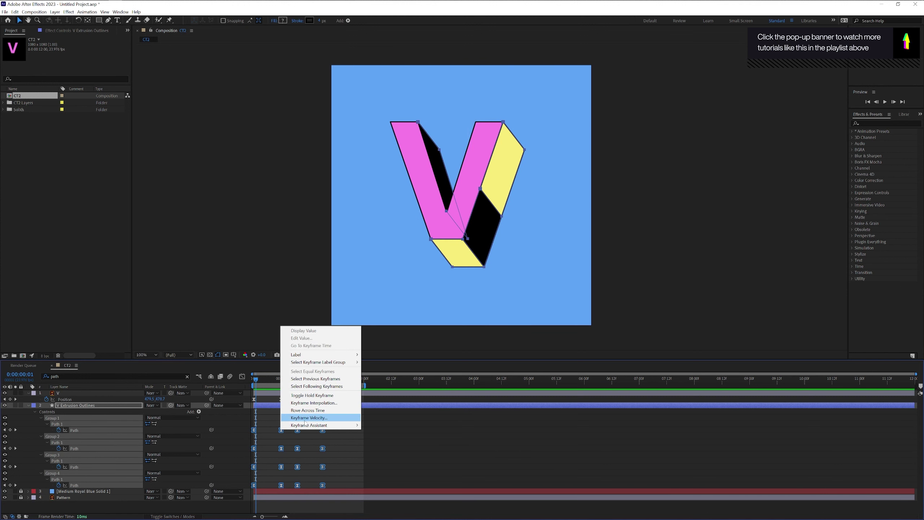
{"action": "left_click", "coordinate": [326, 421]}
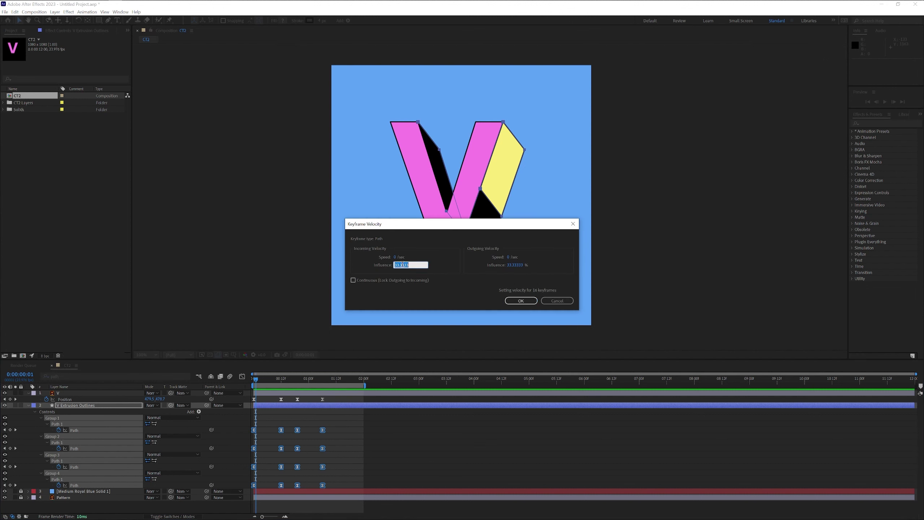
{"action": "type", "text": "45"}
{"action": "left_click", "coordinate": [514, 266]}
{"action": "type", "text": "45"}
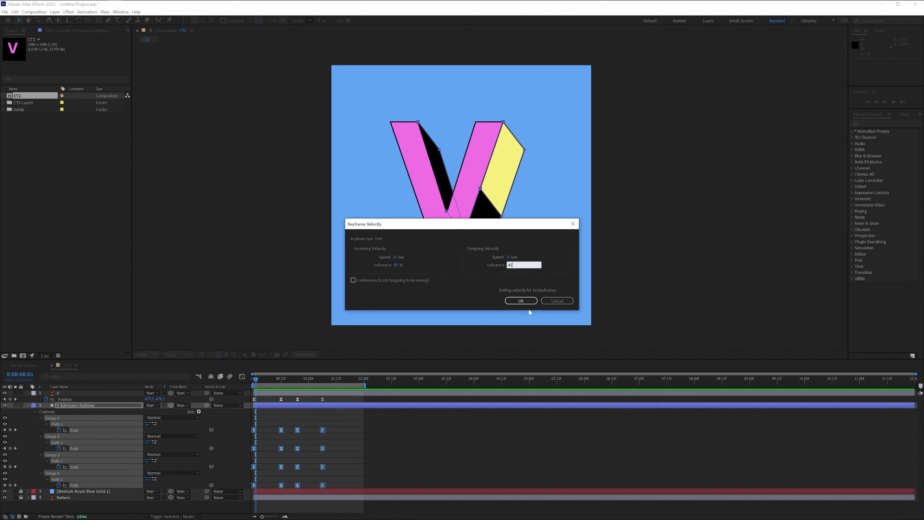
{"action": "left_click", "coordinate": [521, 300]}
Step: Set the incoming and outgoing velocity influence of the V layer's four Position keyframes to 45%
{"action": "left_click", "coordinate": [322, 399]}
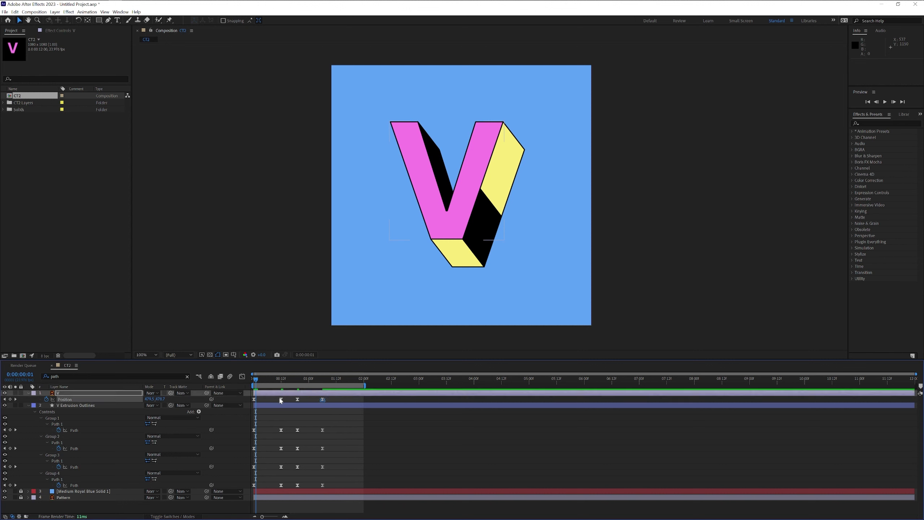
{"action": "right_click", "coordinate": [283, 400]}
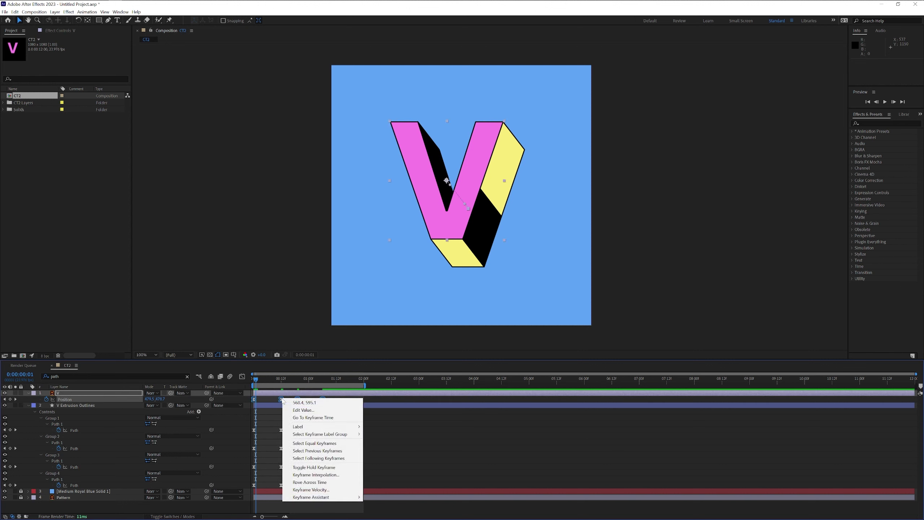
{"action": "left_click", "coordinate": [320, 490]}
{"action": "type", "text": "45"}
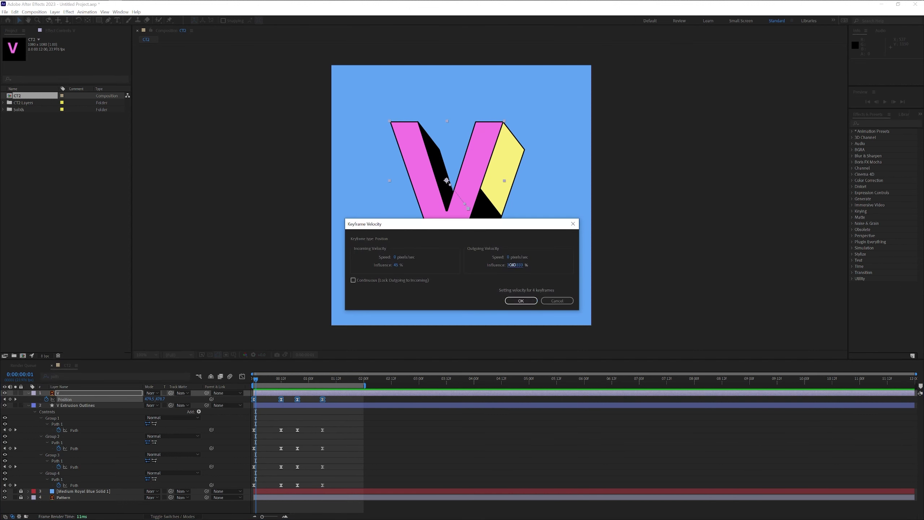
{"action": "type", "text": "45"}
{"action": "left_click", "coordinate": [524, 301]}
Step: Readjust the Keyframe Velocity influence of all V Extrusion Outlines Path keyframes
{"action": "left_click_drag", "start_coordinate": [345, 420], "coordinate": [250, 488]}
{"action": "right_click", "coordinate": [286, 468]}
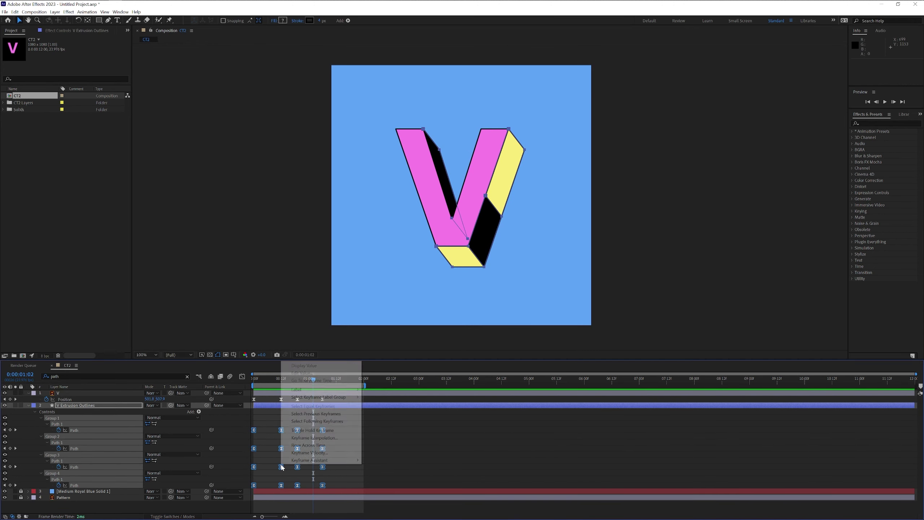
{"action": "left_click", "coordinate": [308, 454]}
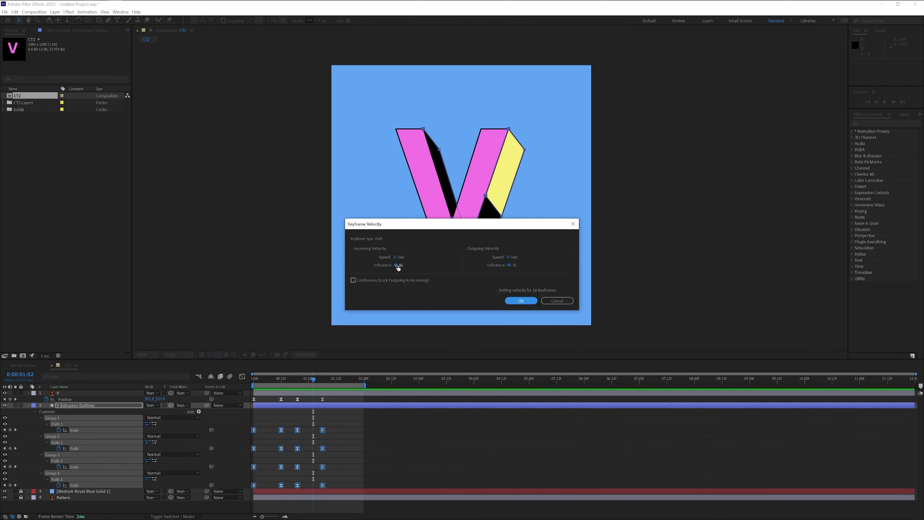
{"action": "left_click", "coordinate": [397, 265]}
{"action": "left_click", "coordinate": [521, 301]}
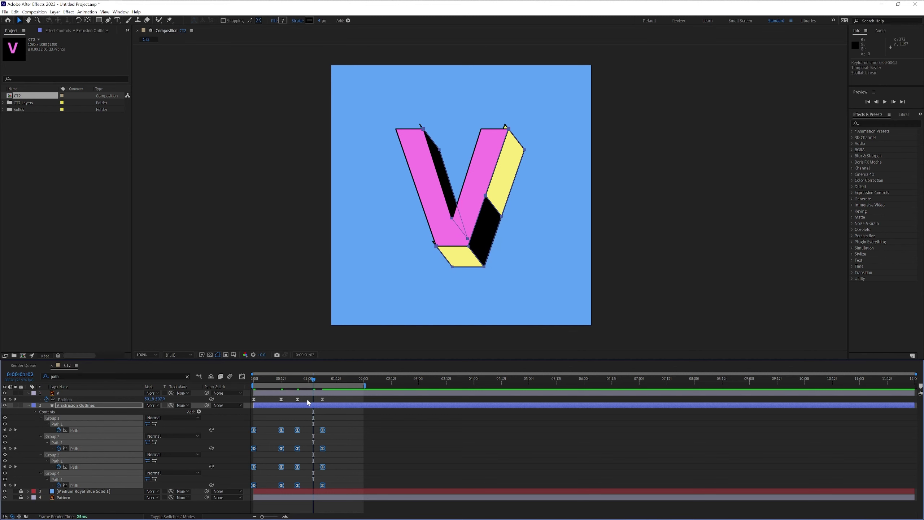
Step: Match the velocity influence of the V layer's Position keyframes to the Path keyframes, and preview the animation
{"action": "left_click_drag", "start_coordinate": [328, 397], "coordinate": [254, 402]}
{"action": "right_click", "coordinate": [255, 401]}
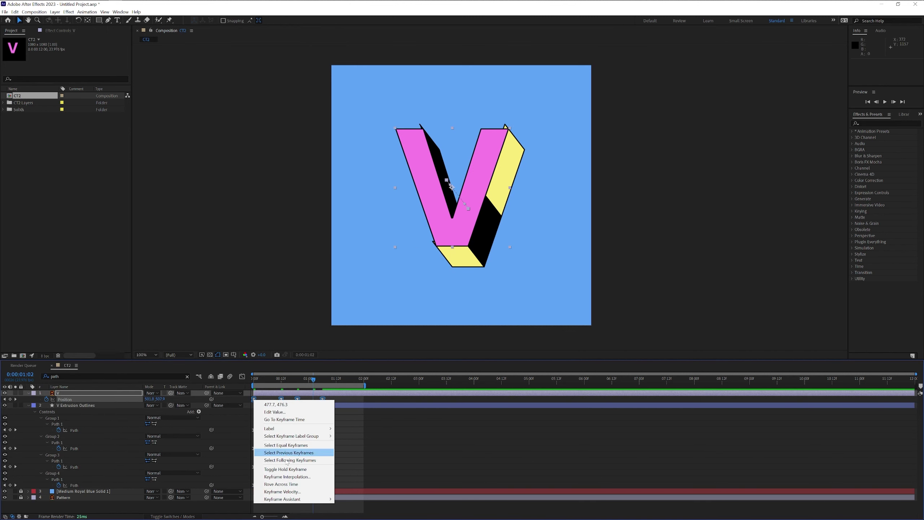
{"action": "left_click", "coordinate": [294, 493]}
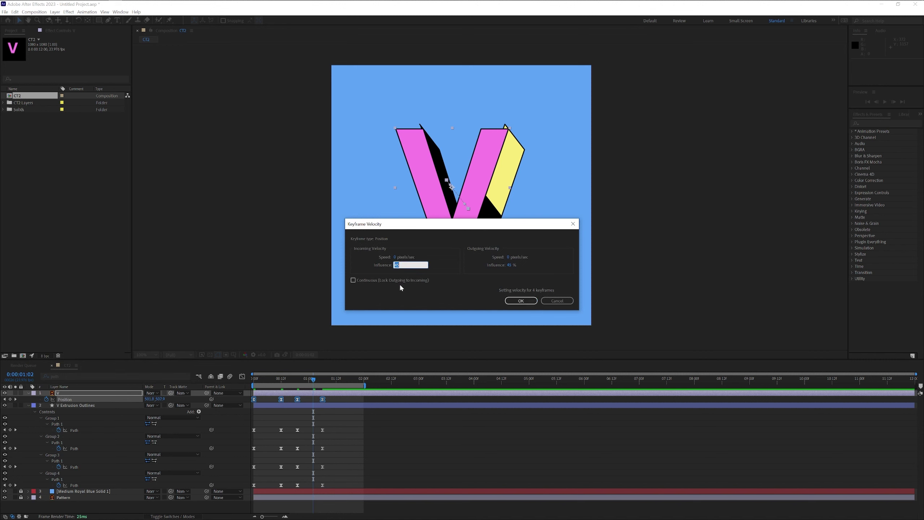
{"action": "left_click", "coordinate": [521, 301]}
{"action": "key", "text": "space"}
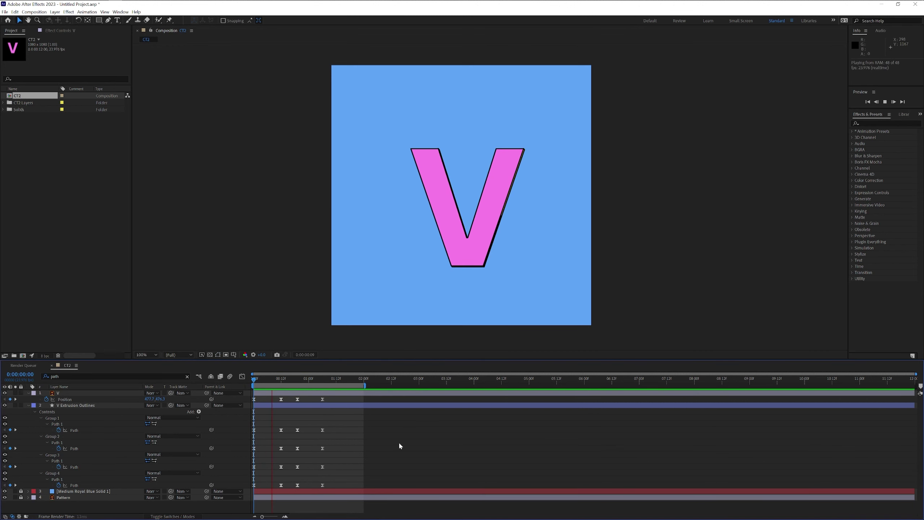
{"action": "key", "text": "space"}
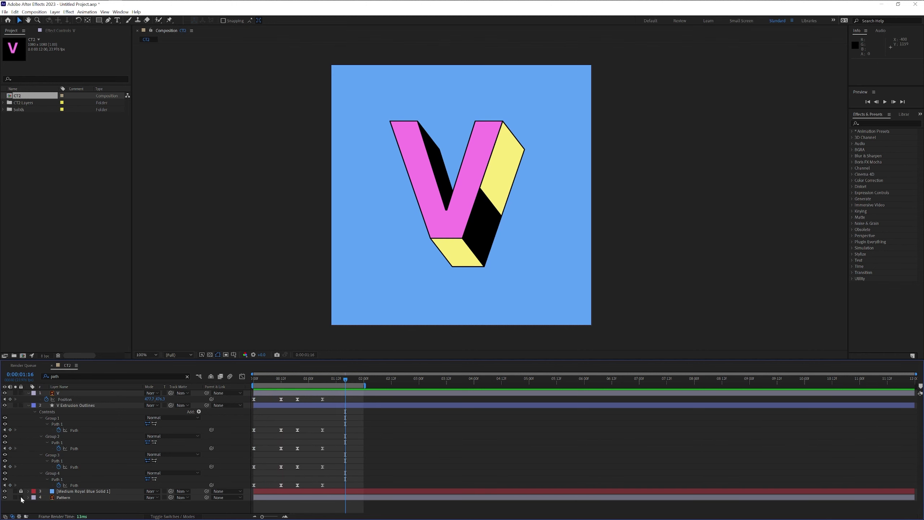
Step: Unlock the Pattern layer, move it directly above V Extrusion Outlines, and collapse the extrusion layer's properties
{"action": "left_click", "coordinate": [68, 498]}
{"action": "left_click_drag", "start_coordinate": [80, 500], "coordinate": [82, 462]}
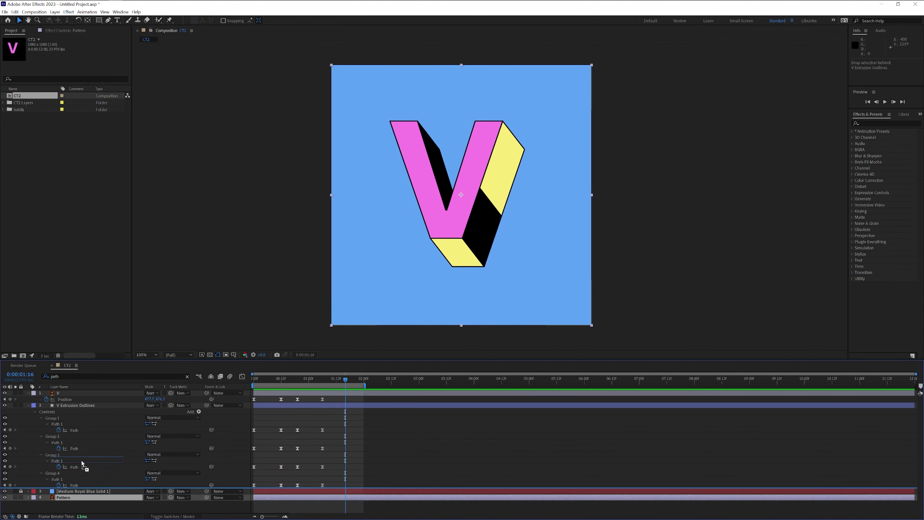
{"action": "left_click_drag", "start_coordinate": [86, 414], "coordinate": [88, 403]}
{"action": "left_click", "coordinate": [28, 412]}
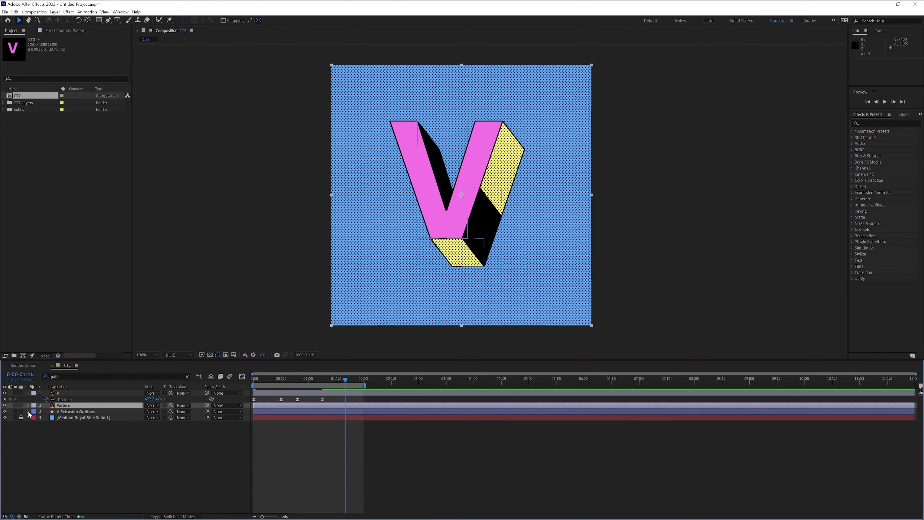
Step: Duplicate V Extrusion Outlines, assign the copy as the Pattern layer's track matte, and preview the result
{"action": "left_click", "coordinate": [76, 413]}
{"action": "key", "text": "ctrl+d"}
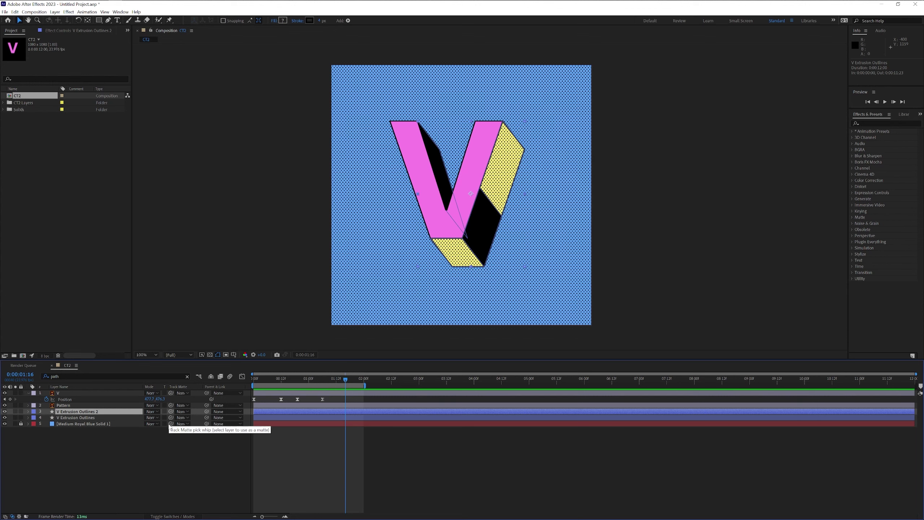
{"action": "left_click_drag", "start_coordinate": [138, 408], "coordinate": [101, 415]}
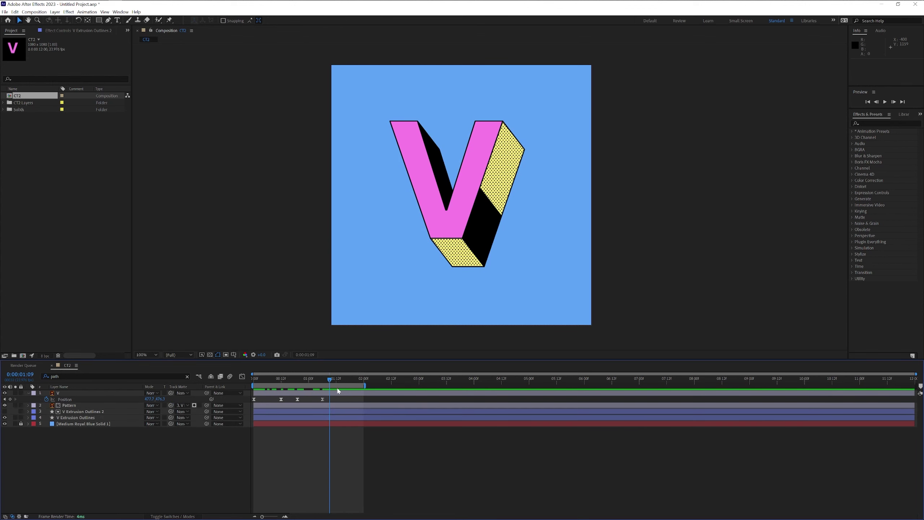
{"action": "key", "text": "space"}
Step: Draw a tall white rectangle across the composition on a new shape layer, plus a thinner parallel one to its left
{"action": "left_click", "coordinate": [100, 20]}
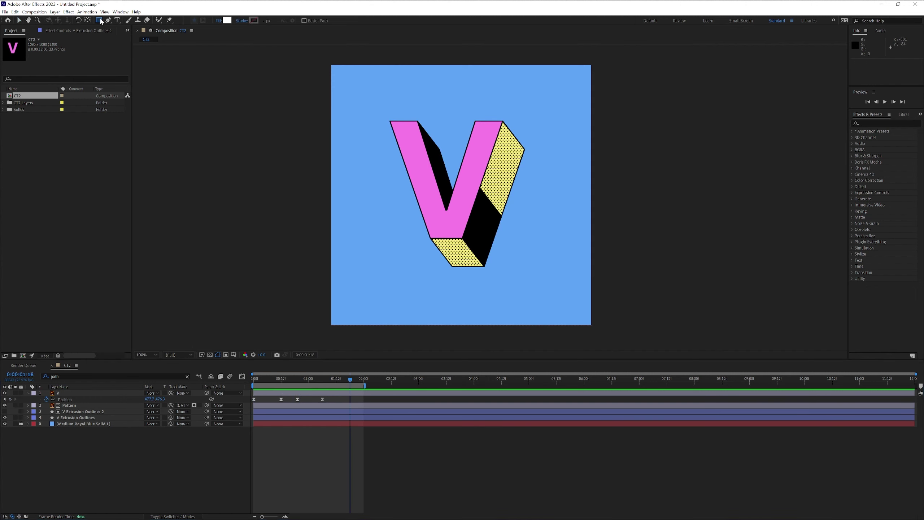
{"action": "key", "text": "comma"}
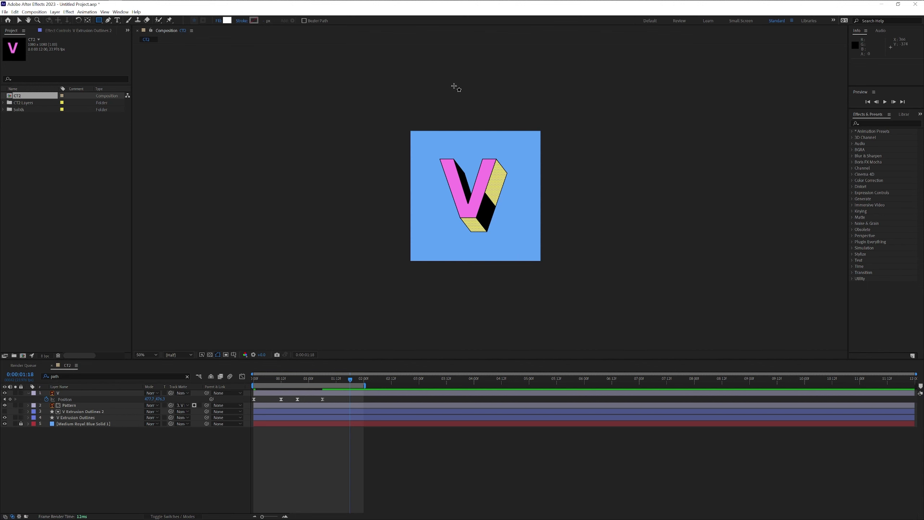
{"action": "left_click_drag", "start_coordinate": [454, 86], "coordinate": [471, 304]}
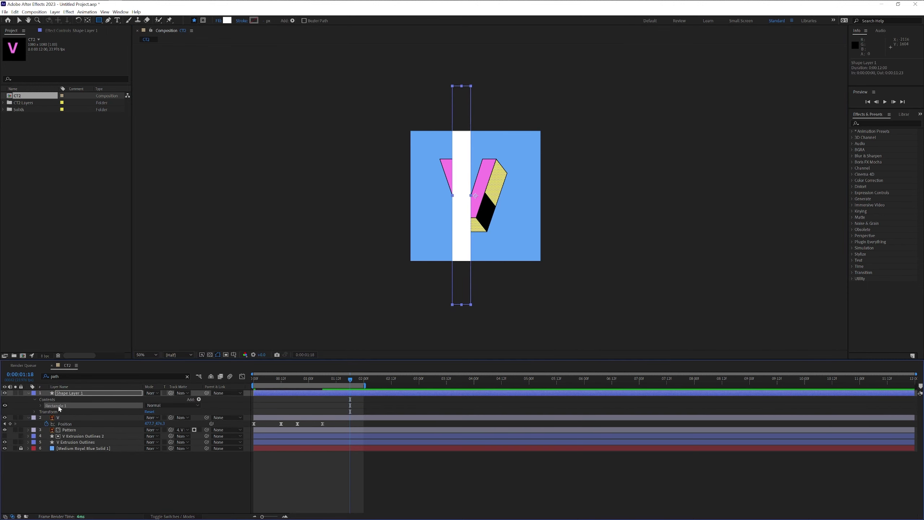
{"action": "left_click_drag", "start_coordinate": [439, 86], "coordinate": [446, 306]}
Step: Clear the timeline's property filter and rotate Shape Layer 1 clockwise so its stripes slant like the V's right arm
{"action": "left_click", "coordinate": [187, 376]}
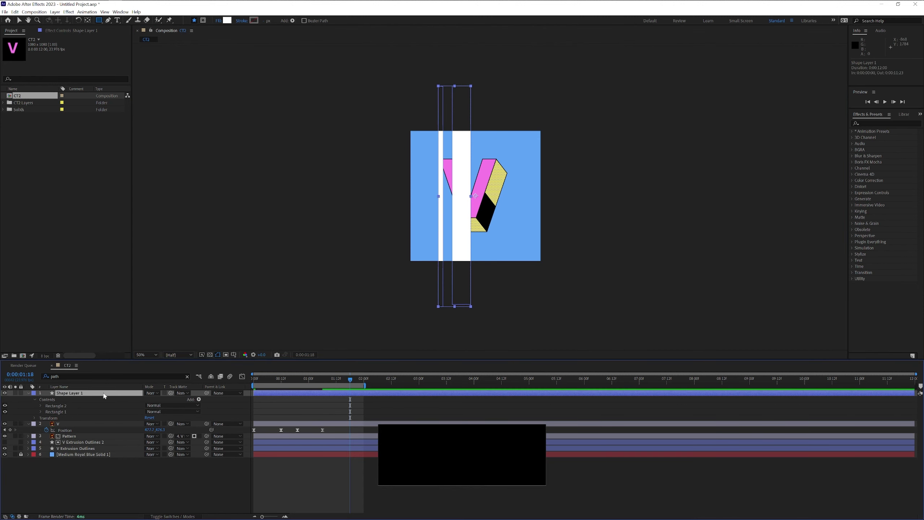
{"action": "key", "text": "r"}
{"action": "left_click_drag", "start_coordinate": [152, 399], "coordinate": [162, 399]}
Step: Move Shape Layer 1 out of the frame to Position -216, 540 and add a Position keyframe at 0:20
{"action": "left_click_drag", "start_coordinate": [263, 379], "coordinate": [300, 393]}
{"action": "left_click", "coordinate": [102, 394]}
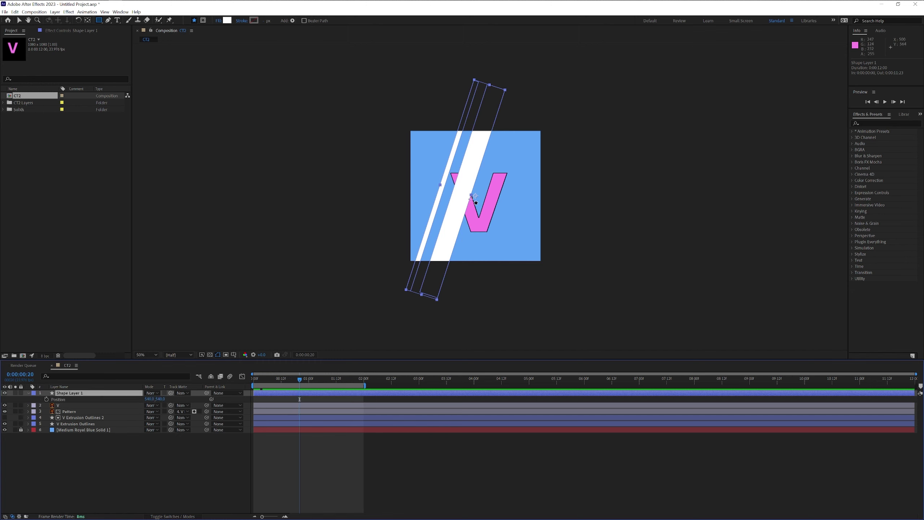
{"action": "key", "text": "v"}
{"action": "left_click_drag", "start_coordinate": [439, 239], "coordinate": [356, 236]}
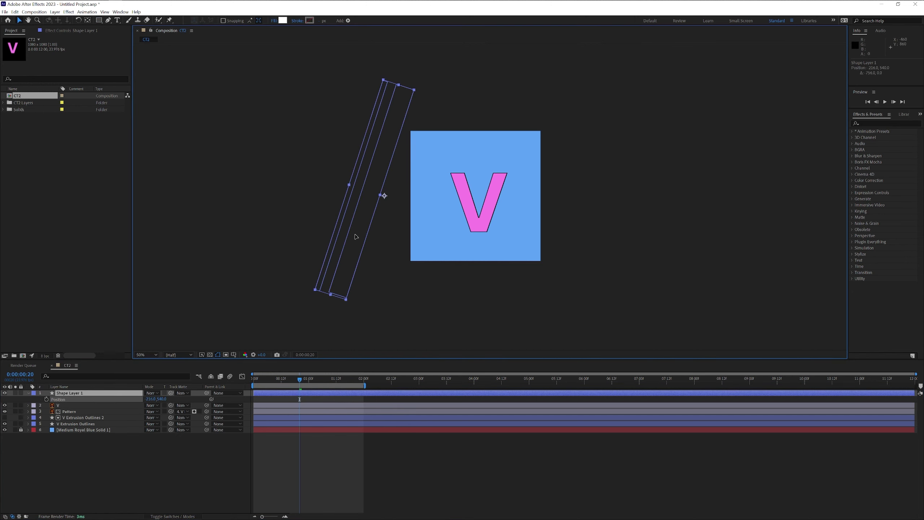
{"action": "left_click", "coordinate": [47, 399]}
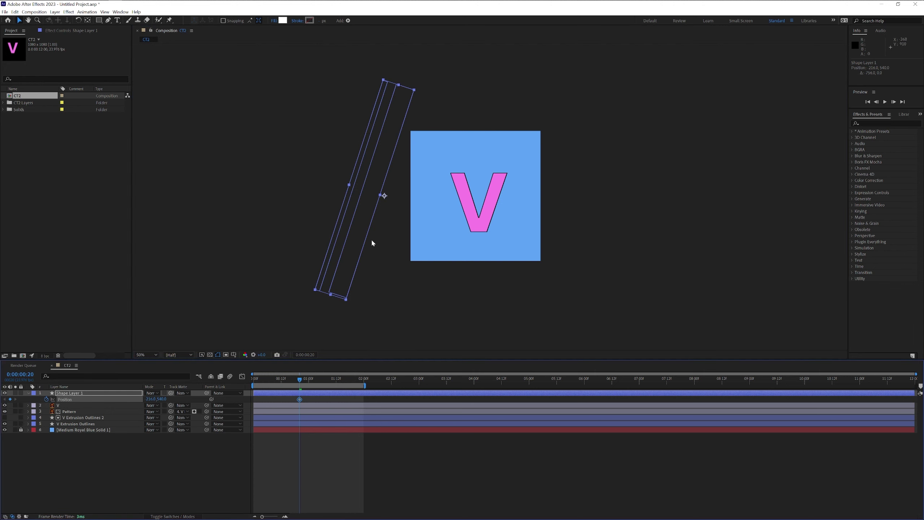
Step: At 2:00, move Shape Layer 1 horizontally past the V to the composition's right edge, and apply Easy Ease to both Position keyframes
{"action": "left_click_drag", "start_coordinate": [325, 380], "coordinate": [364, 382]}
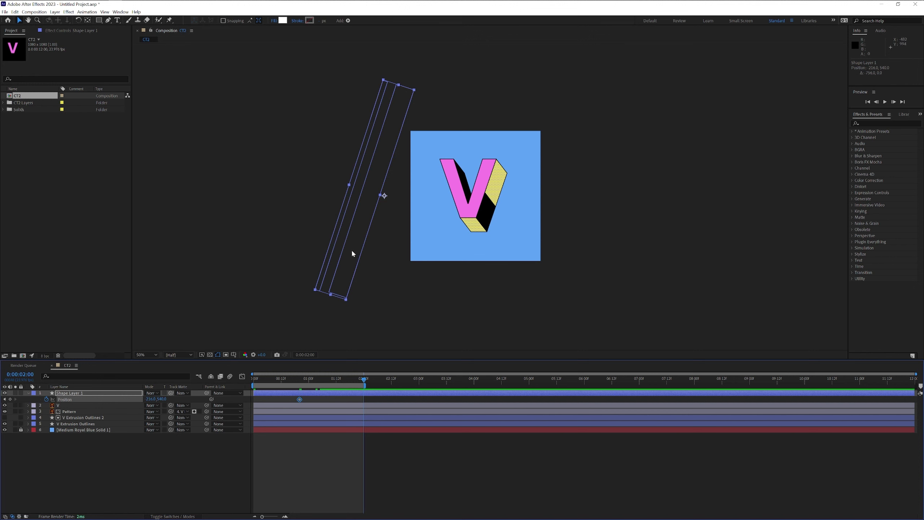
{"action": "left_click_drag", "start_coordinate": [352, 254], "coordinate": [517, 253]}
{"action": "left_click_drag", "start_coordinate": [379, 397], "coordinate": [286, 403]}
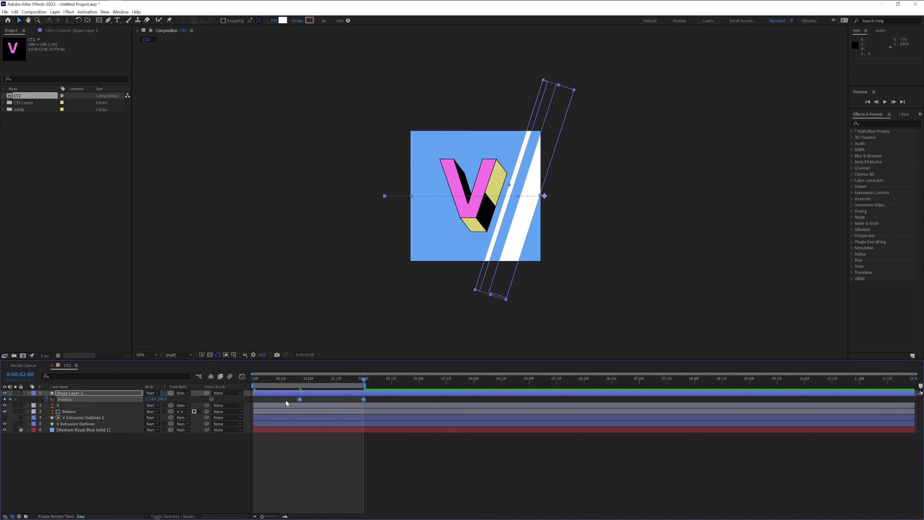
{"action": "key", "text": "F9"}
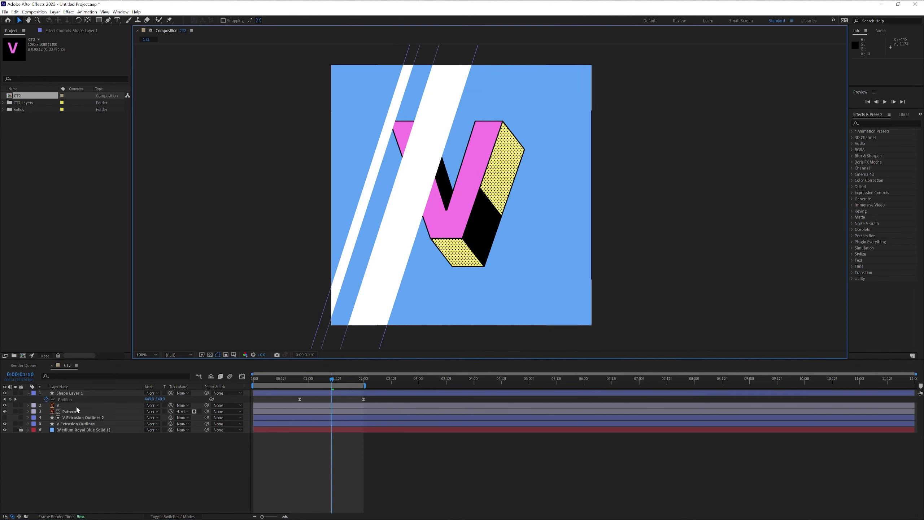
Step: Duplicate the V layer, assign the copy V 2 as Shape Layer 1's track matte, and preview the animation
{"action": "left_click", "coordinate": [68, 406]}
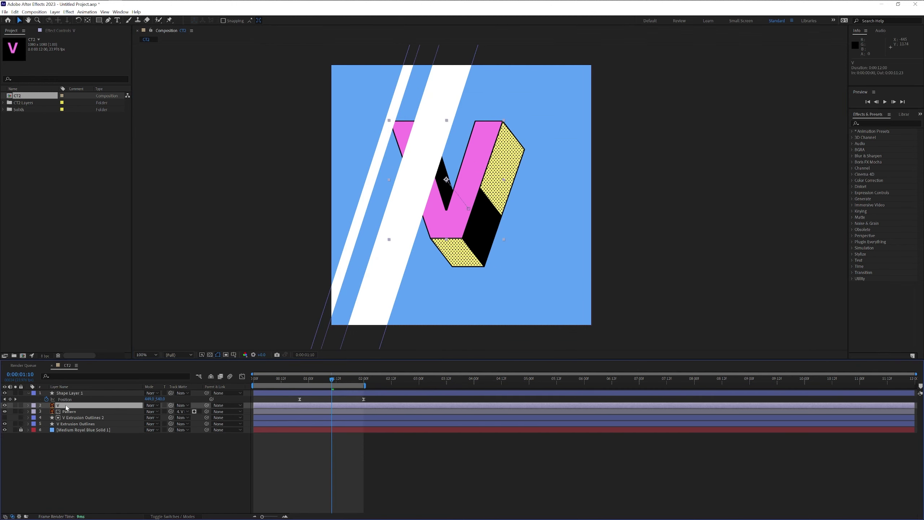
{"action": "key", "text": "ctrl+d"}
{"action": "left_click", "coordinate": [70, 394]}
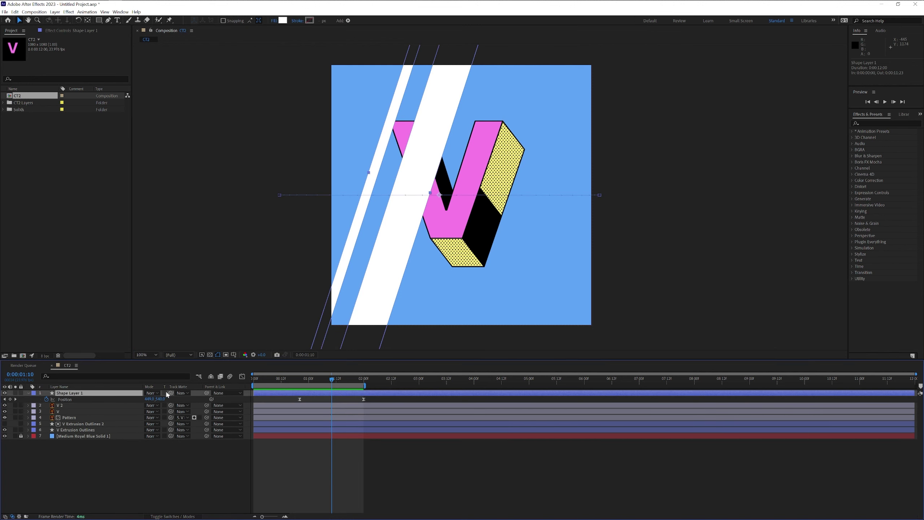
{"action": "left_click_drag", "start_coordinate": [86, 404], "coordinate": [65, 407]}
{"action": "key", "text": "space"}
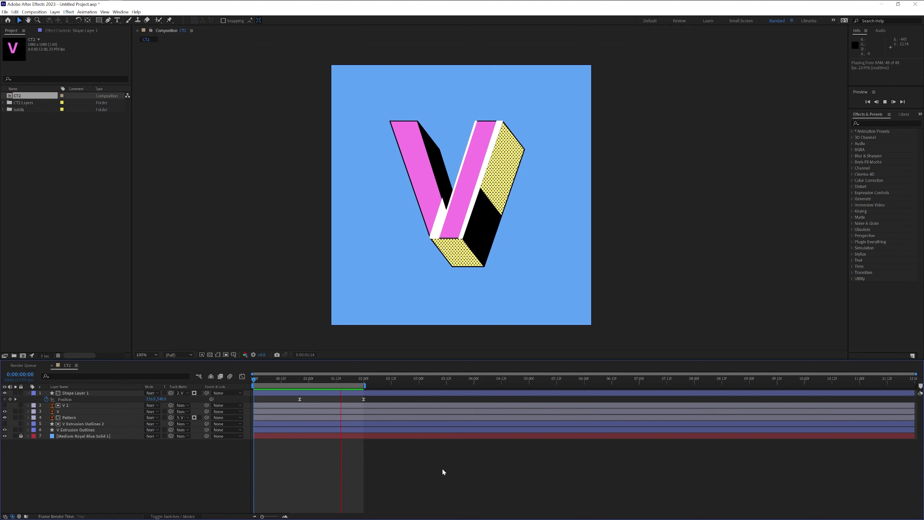